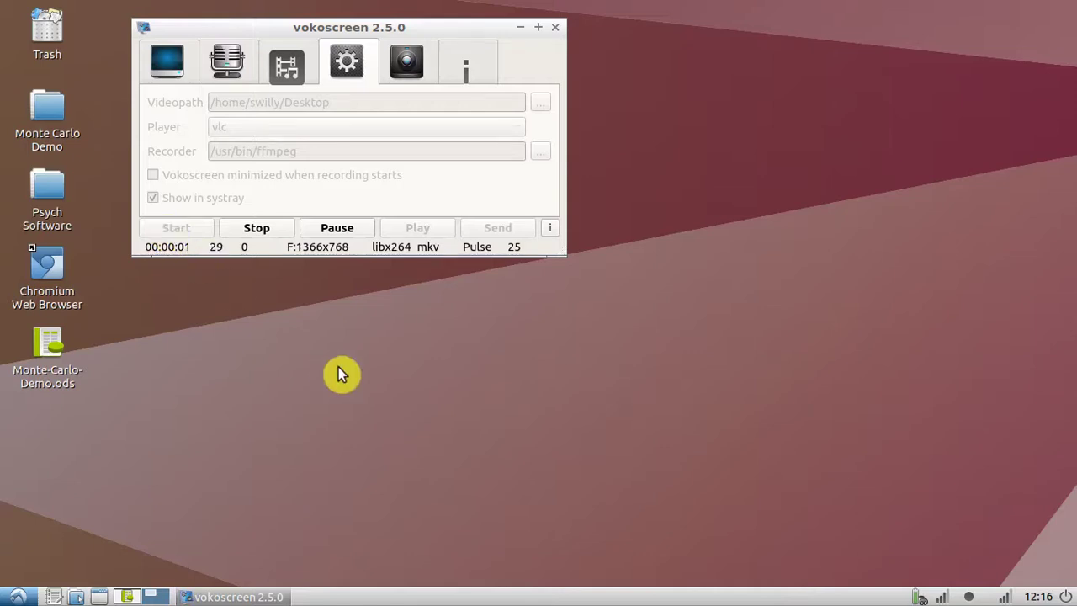
- Switch to the Monte-Carlo-Demo.ods spreadsheet and examine the retirement inputs and yearly return formulas on the Simulation sheet
{"action": "left_click", "coordinate": [128, 597]}
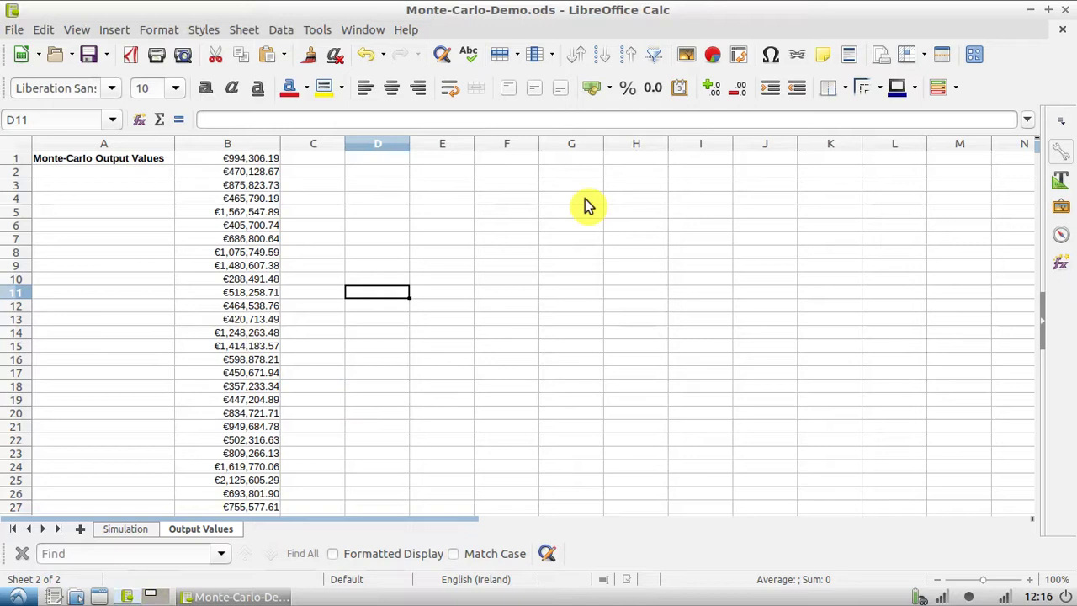
{"action": "left_click", "coordinate": [128, 530]}
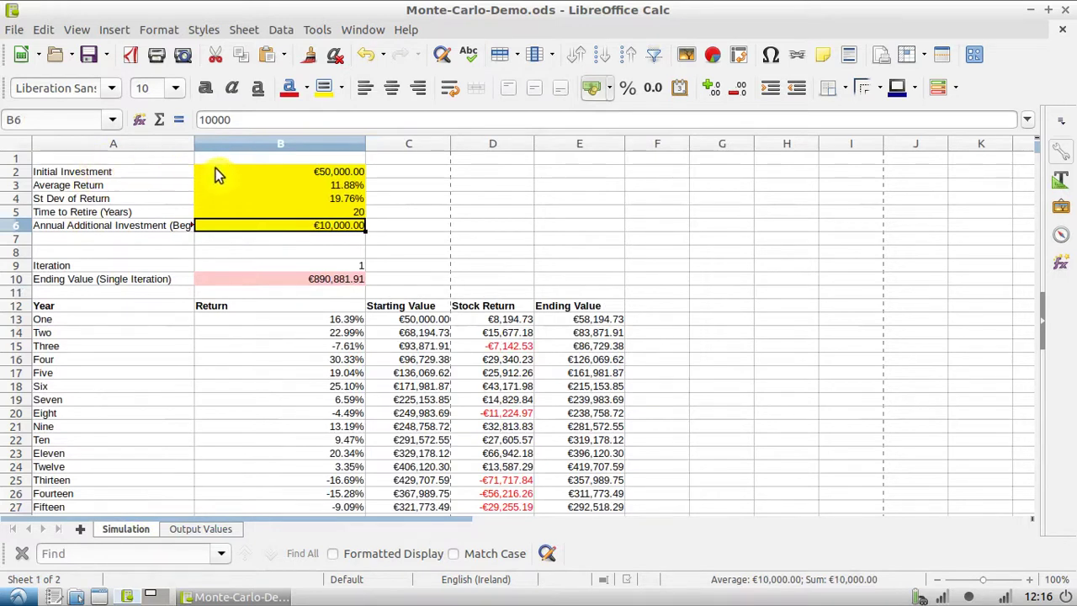
{"action": "left_click", "coordinate": [360, 216]}
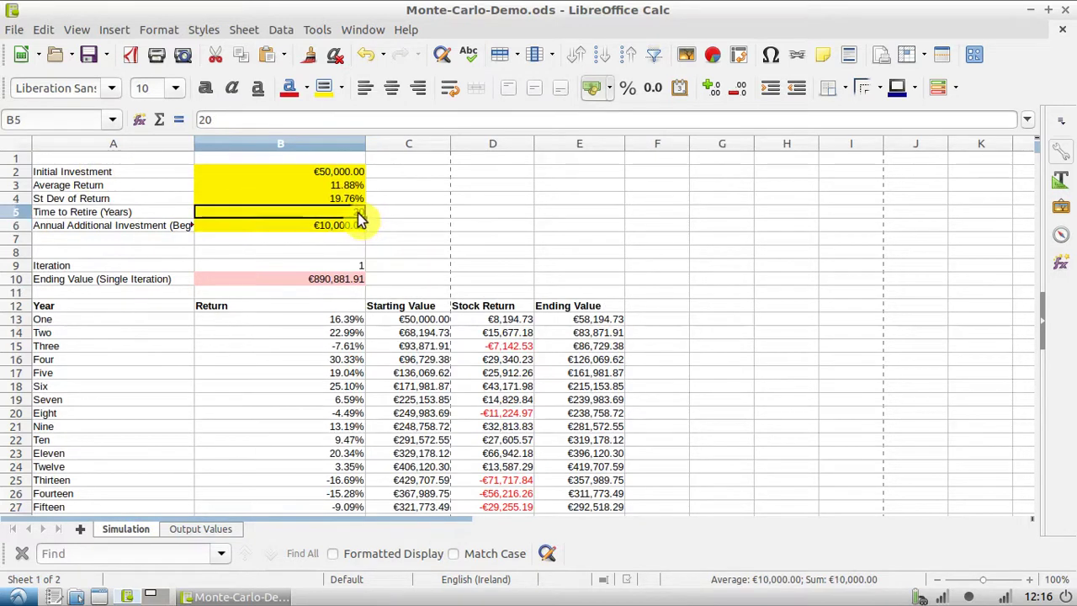
{"action": "left_click", "coordinate": [317, 336]}
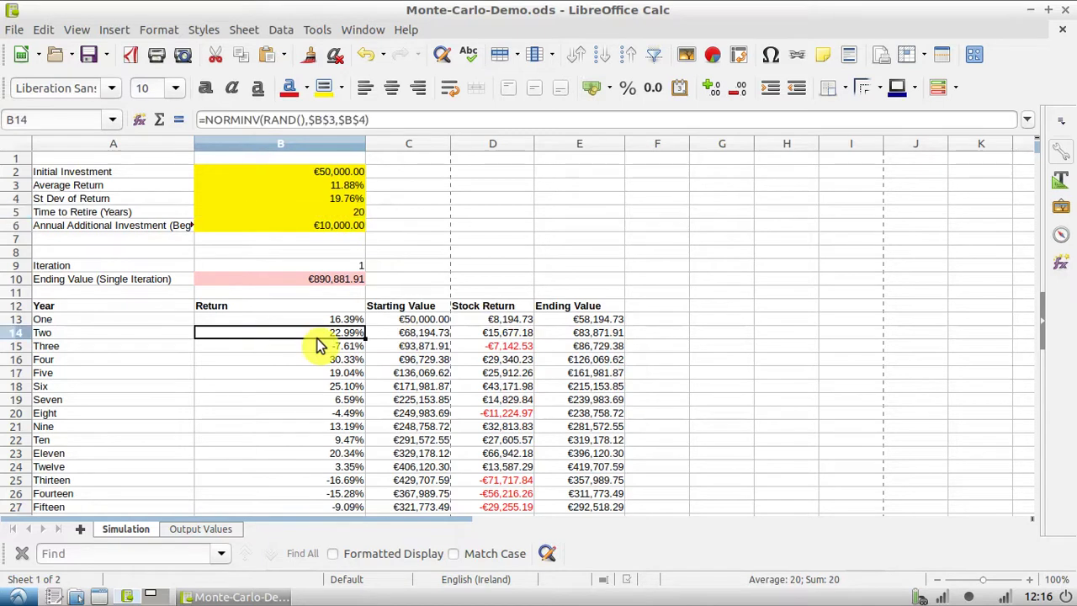
- Look through the simulated ending values in column B of the Output Values sheet
{"action": "left_click", "coordinate": [226, 530]}
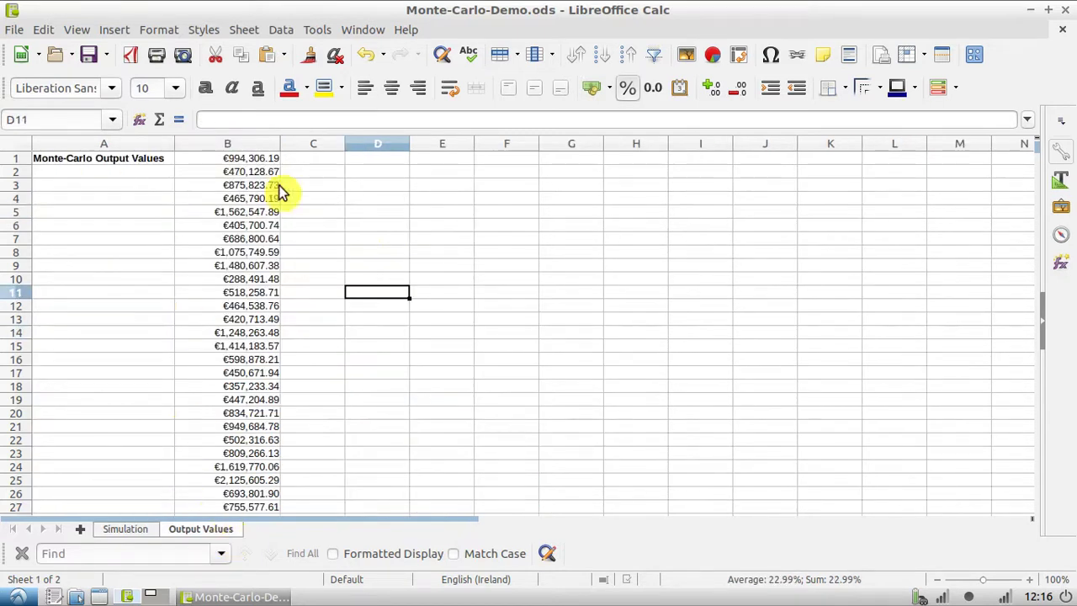
{"action": "left_click_drag", "start_coordinate": [248, 160], "coordinate": [252, 227]}
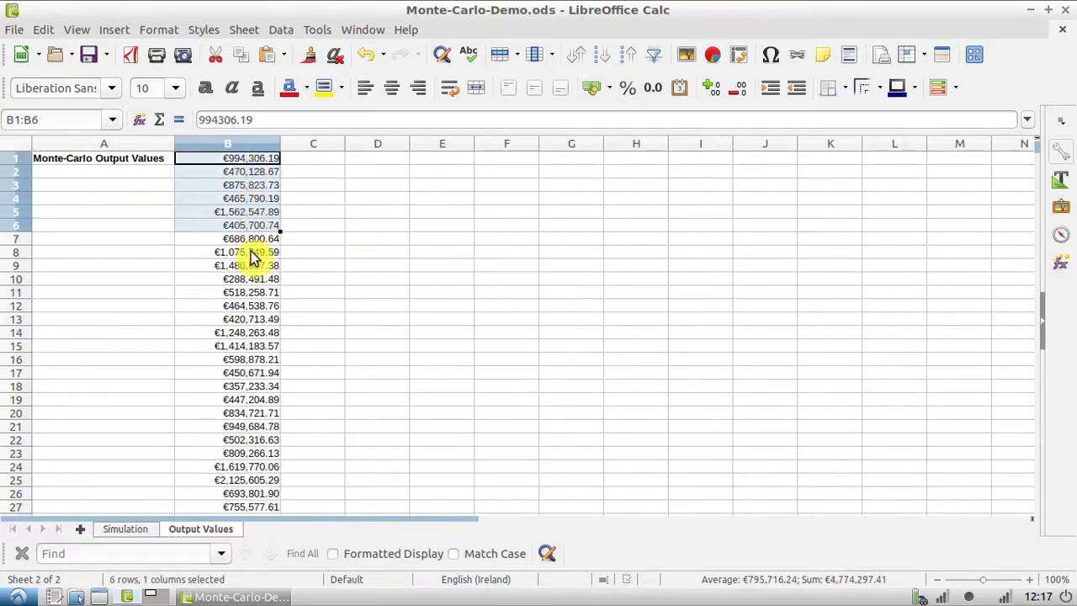
{"action": "left_click", "coordinate": [252, 252]}
{"action": "left_click", "coordinate": [257, 293]}
{"action": "left_click", "coordinate": [265, 373]}
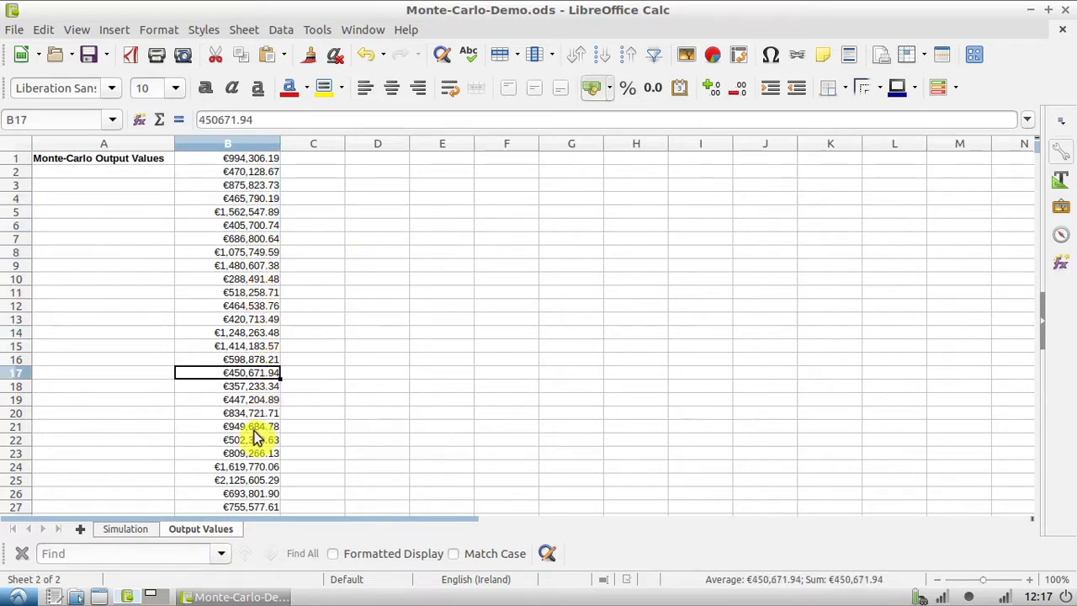
{"action": "left_click", "coordinate": [250, 426]}
{"action": "left_click", "coordinate": [241, 335]}
{"action": "left_click", "coordinate": [238, 266]}
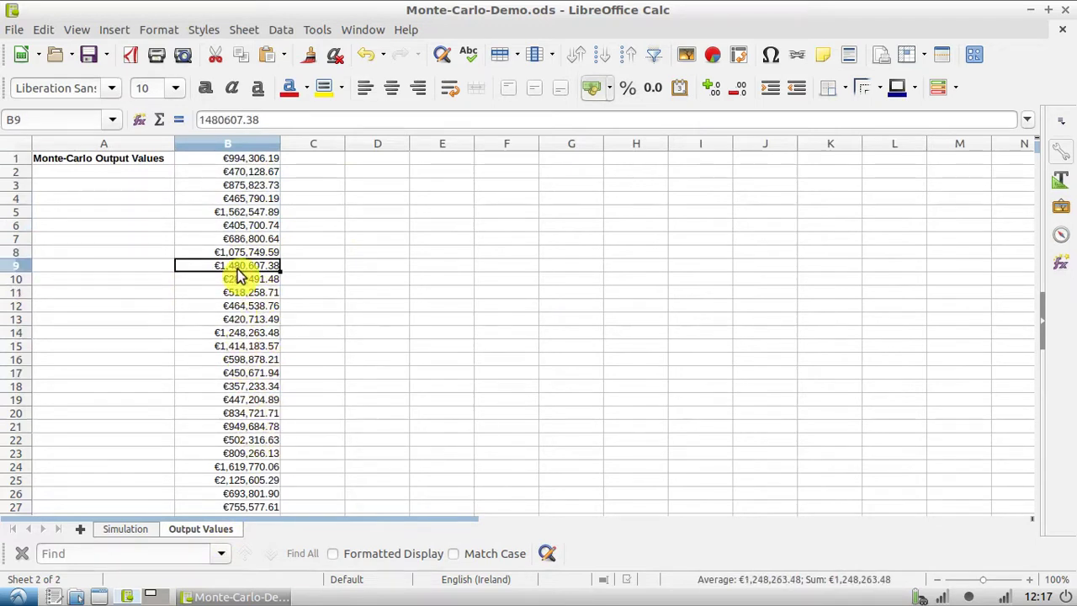
- Review the input assumptions in B2:B6 of the Simulation sheet, especially the average return and its standard deviation
{"action": "left_click", "coordinate": [128, 530]}
{"action": "left_click_drag", "start_coordinate": [368, 237], "coordinate": [267, 166]}
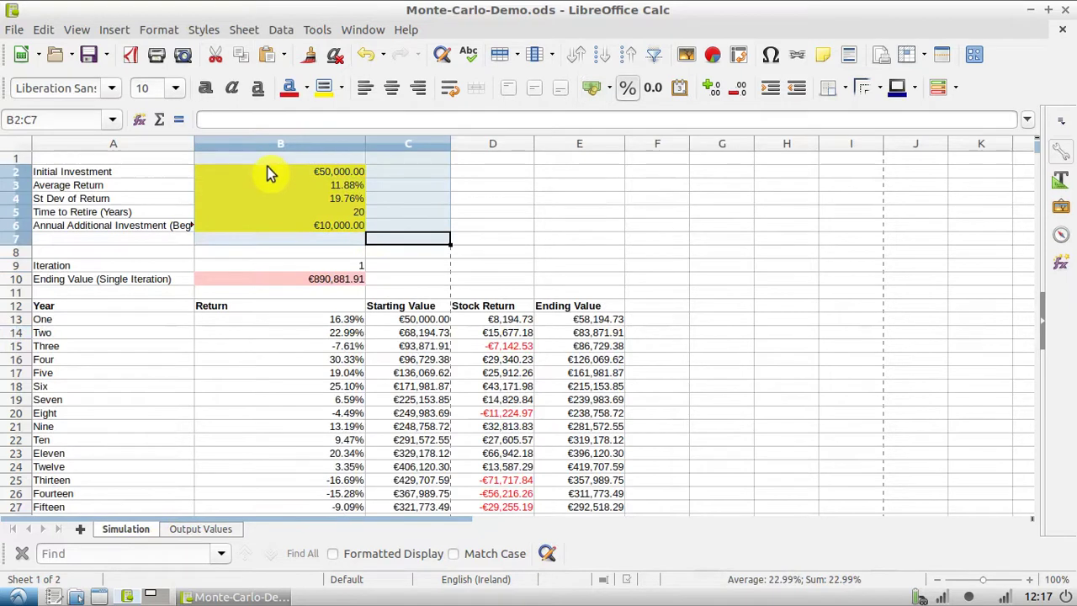
{"action": "left_click", "coordinate": [340, 185]}
{"action": "key", "text": "Down"}
{"action": "key", "text": "Up"}
{"action": "key", "text": "Down"}
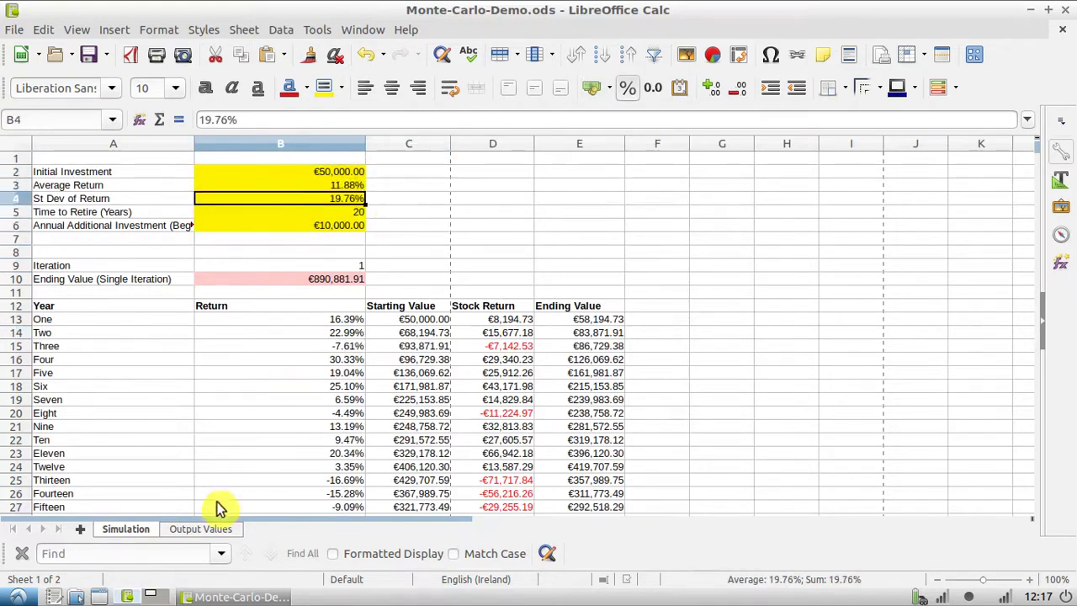
- Sort the output values in B1:B1000 of the Output Values sheet in ascending order, limiting the sort to the current selection
{"action": "left_click", "coordinate": [205, 530]}
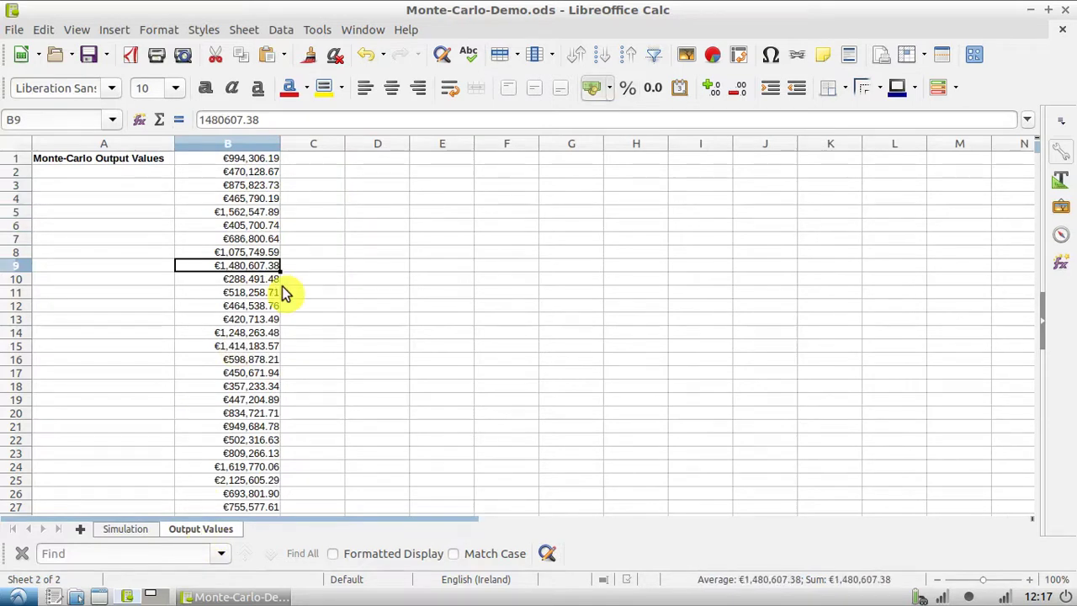
{"action": "left_click_drag", "start_coordinate": [239, 185], "coordinate": [242, 438]}
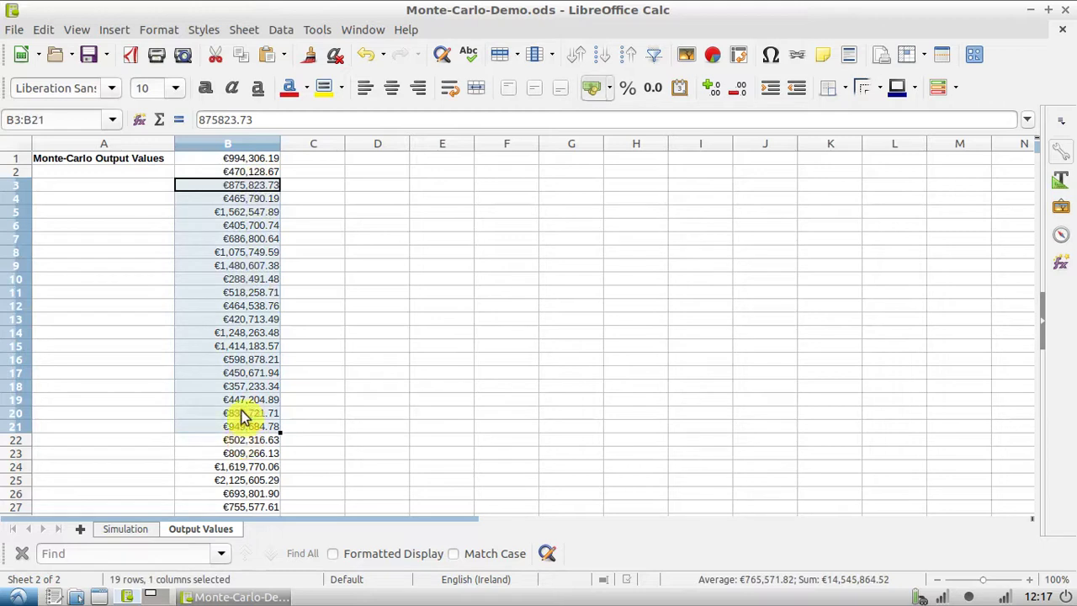
{"action": "left_click", "coordinate": [464, 181]}
{"action": "left_click", "coordinate": [248, 159]}
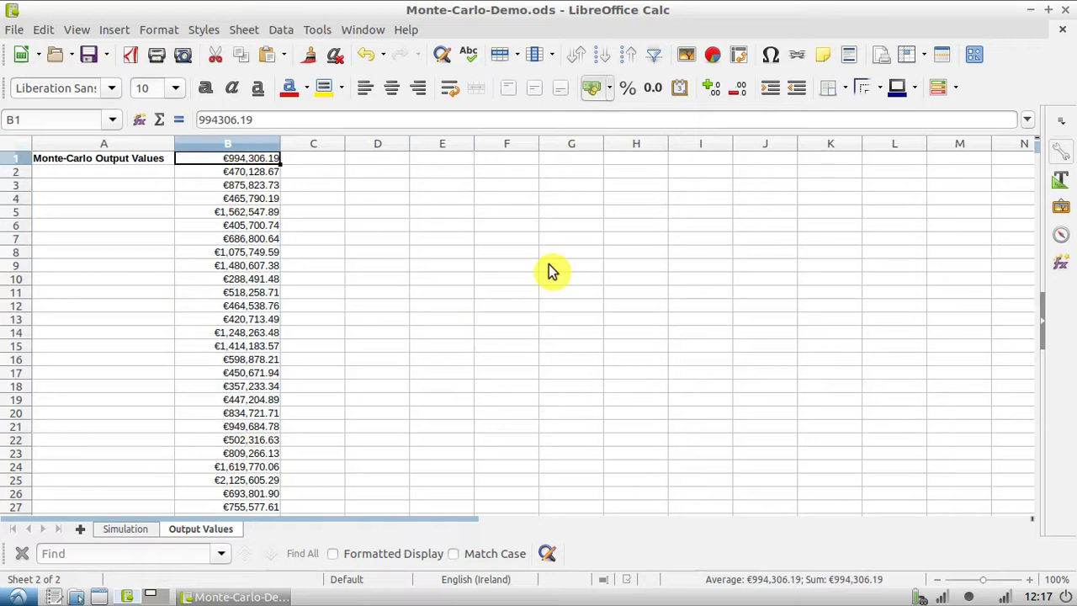
{"action": "key", "text": "ctrl+shift+Down"}
{"action": "key", "text": "ctrl+c"}
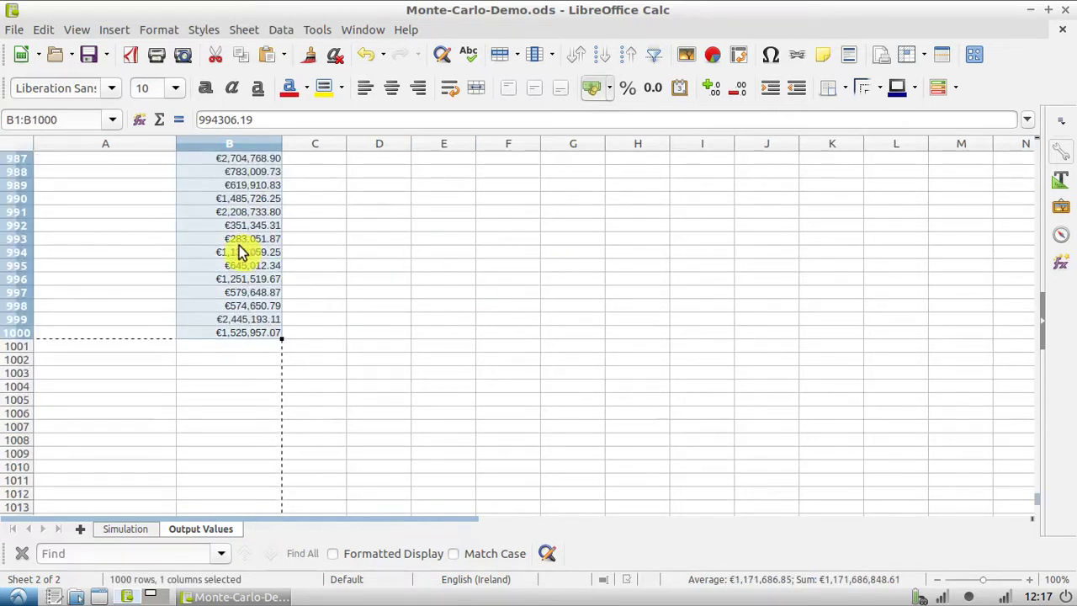
{"action": "left_click", "coordinate": [605, 57]}
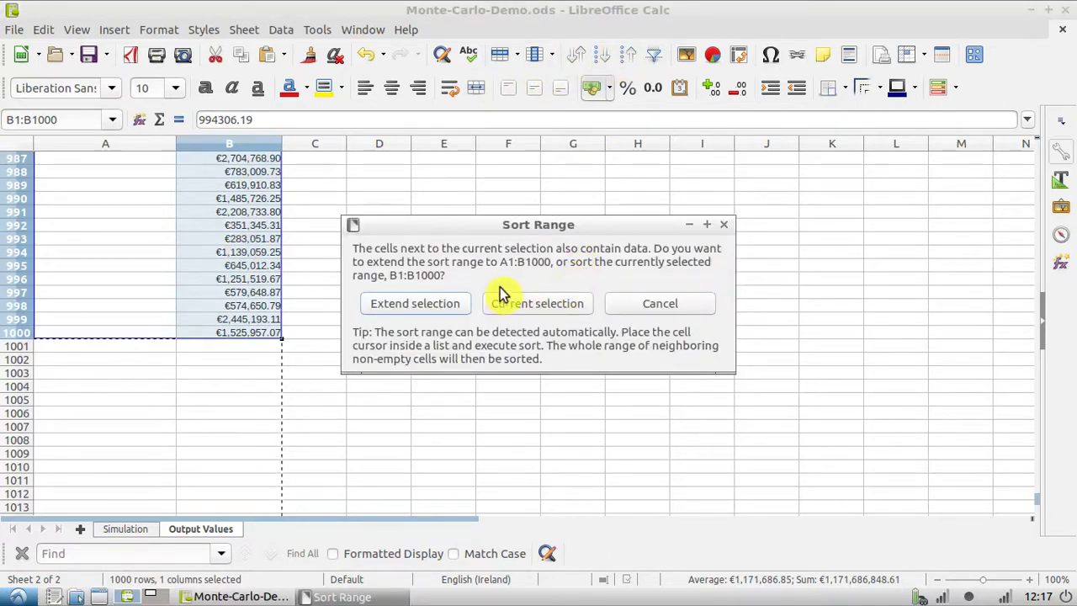
{"action": "left_click", "coordinate": [532, 304]}
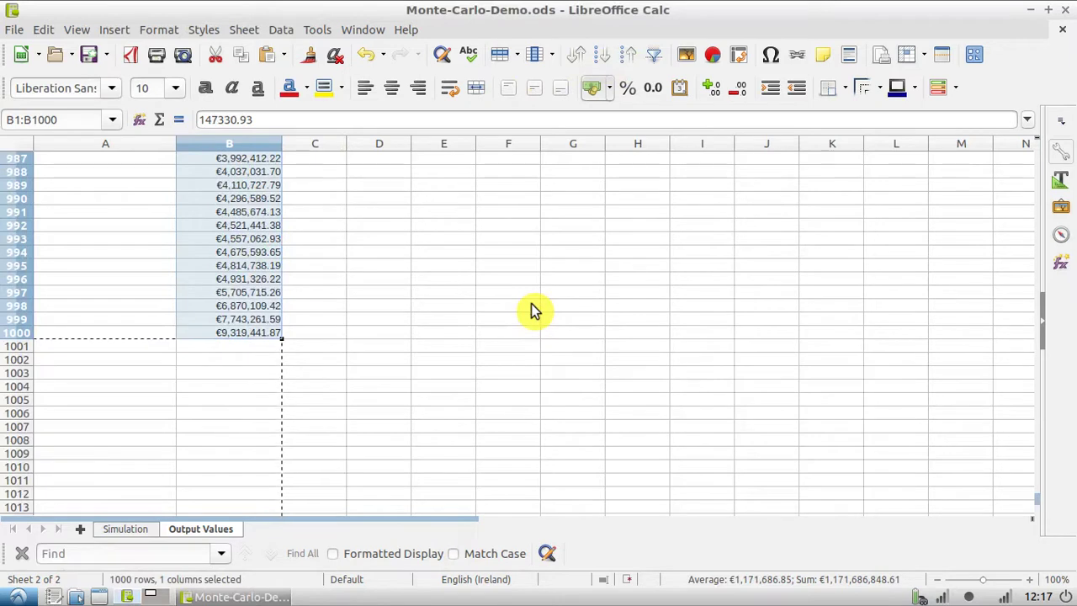
- Examine the highest and lowest simulated outcomes in B1000 and B1 of the sorted list
{"action": "left_click", "coordinate": [977, 378]}
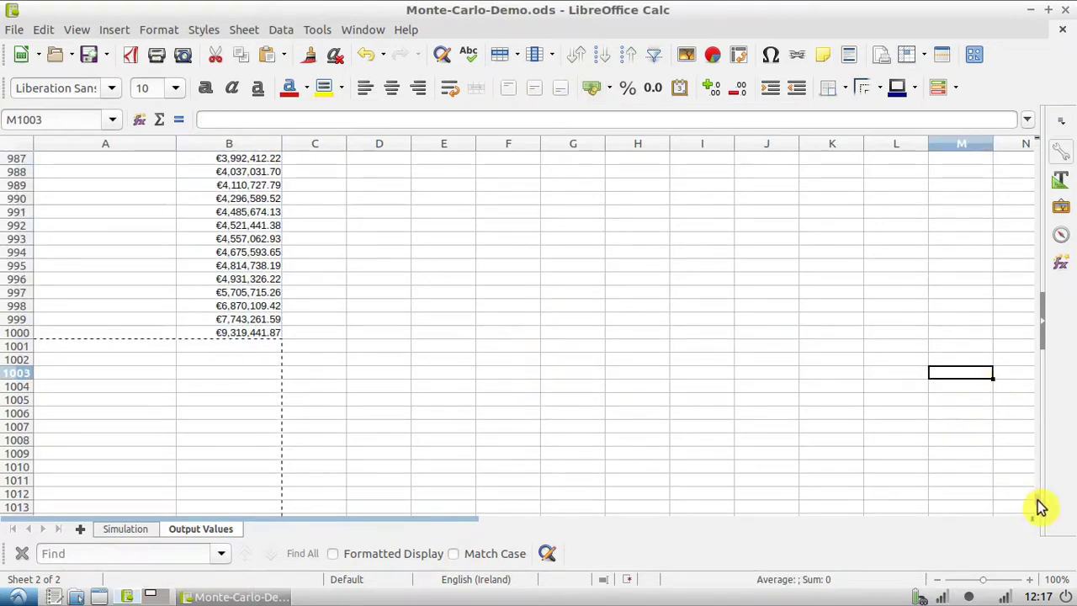
{"action": "left_click", "coordinate": [234, 337]}
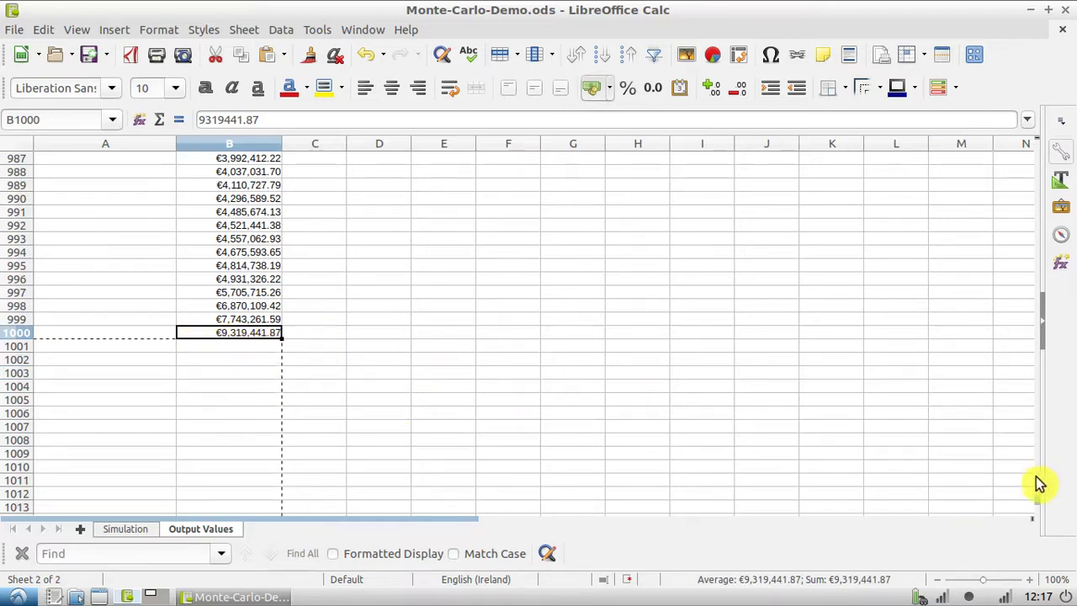
{"action": "left_click_drag", "start_coordinate": [1037, 501], "coordinate": [1012, 116]}
{"action": "left_click", "coordinate": [269, 164]}
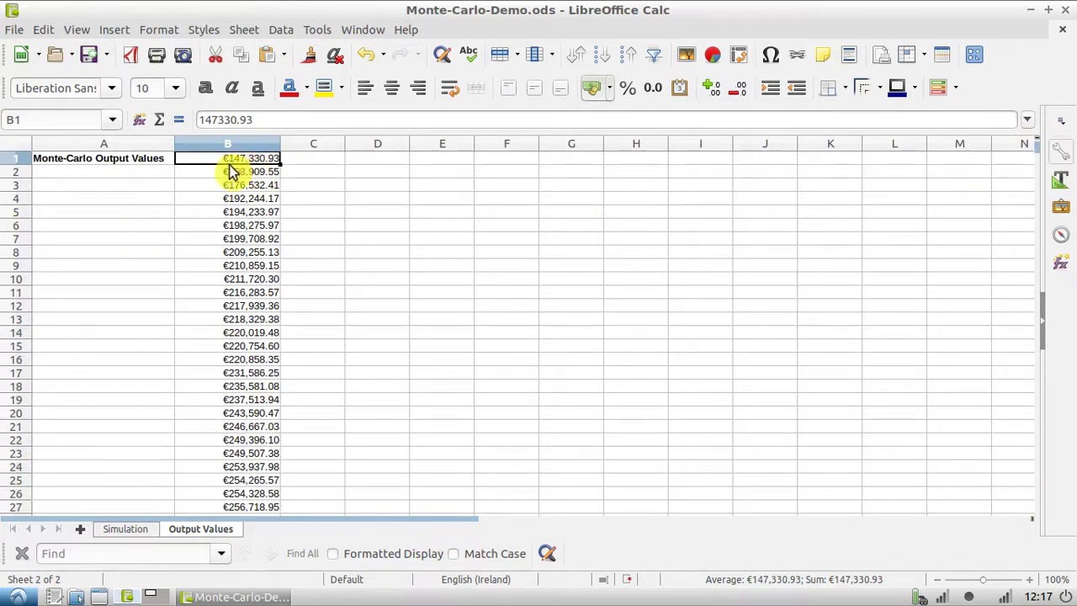
- Scan the sorted outcomes and check the middle value in B500
{"action": "scroll", "coordinate": [283, 361], "scroll_direction": "down", "scroll_amount": 20}
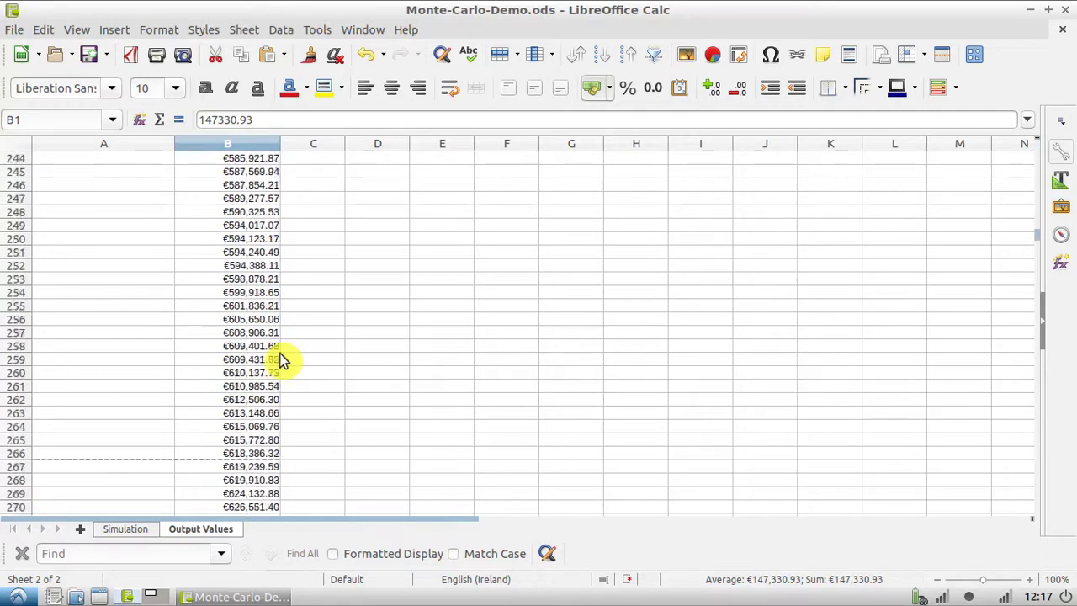
{"action": "scroll", "coordinate": [284, 360], "scroll_direction": "down", "scroll_amount": 20}
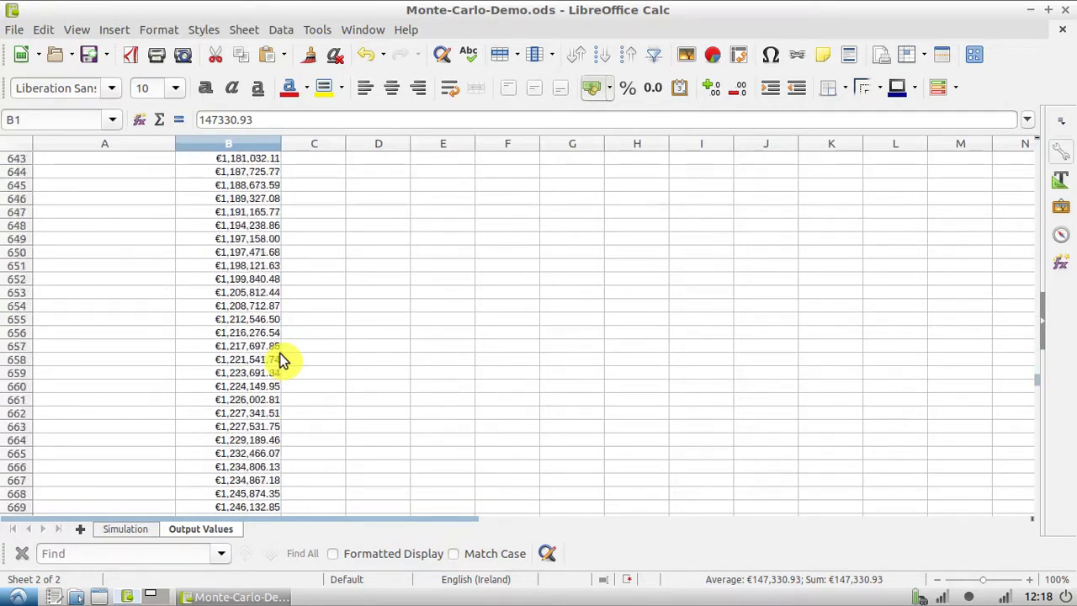
{"action": "scroll", "coordinate": [284, 361], "scroll_direction": "up", "scroll_amount": 20}
{"action": "scroll", "coordinate": [283, 389], "scroll_direction": "up", "scroll_amount": 20}
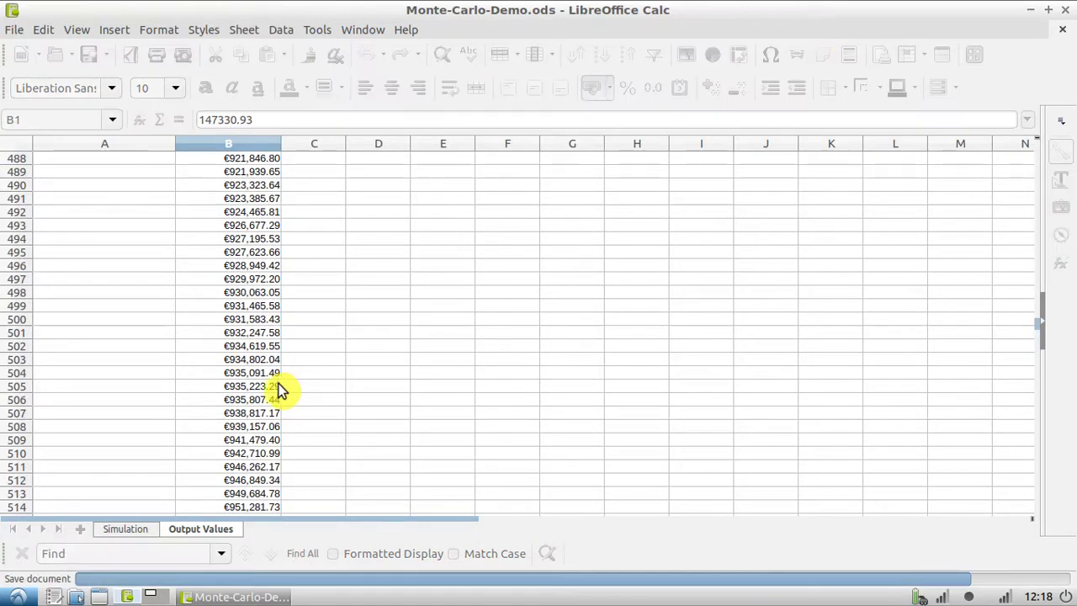
{"action": "left_click", "coordinate": [227, 320]}
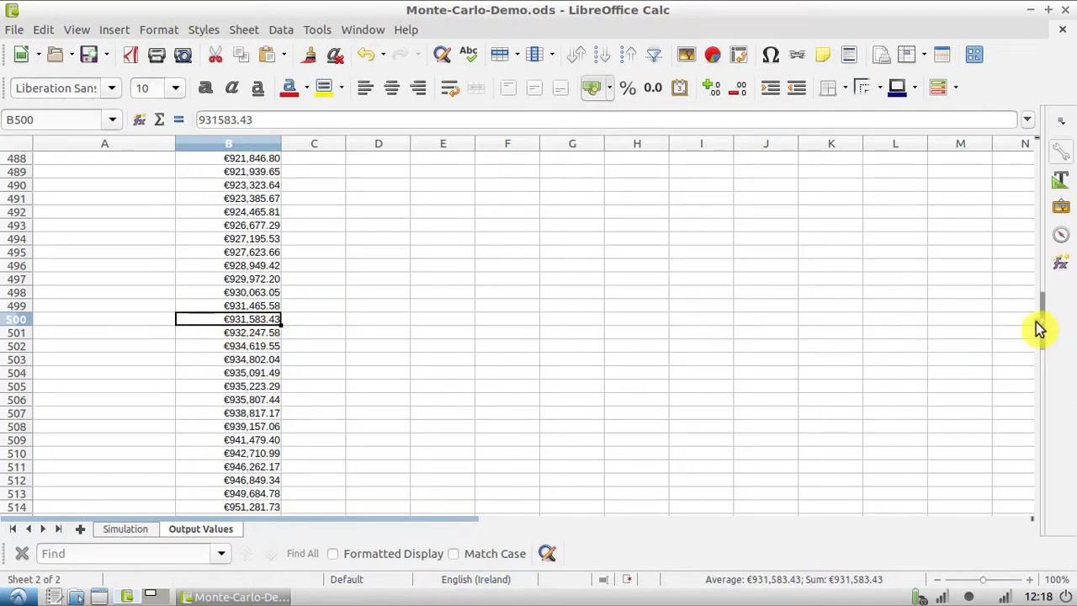
- Check the lowest outcome in B1 and the fifth-percentile outcome in row 50 of the sorted list
{"action": "left_click_drag", "start_coordinate": [1041, 328], "coordinate": [979, 42]}
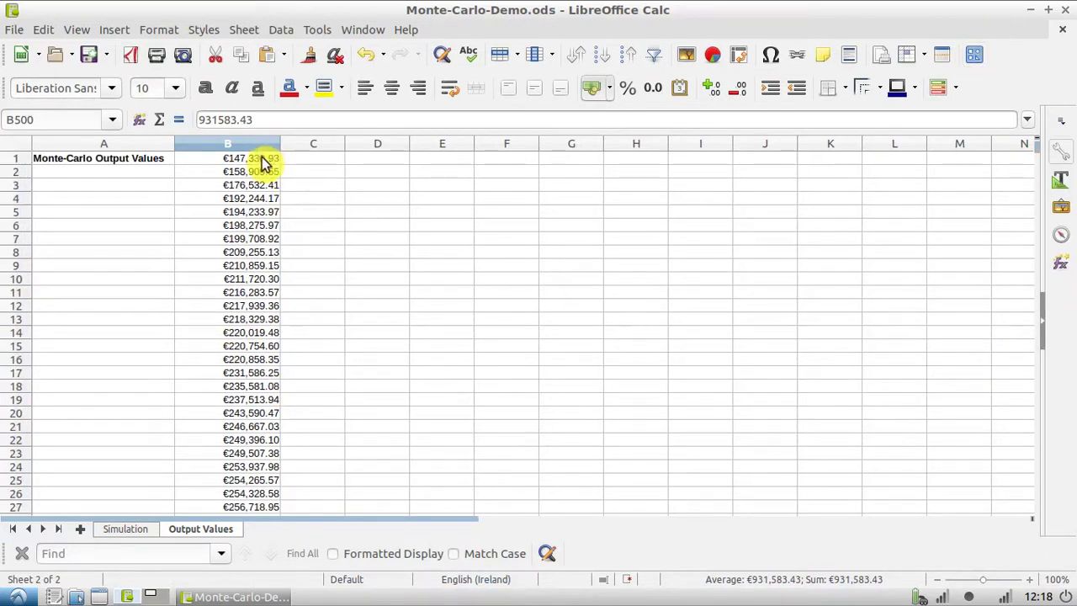
{"action": "left_click", "coordinate": [265, 162]}
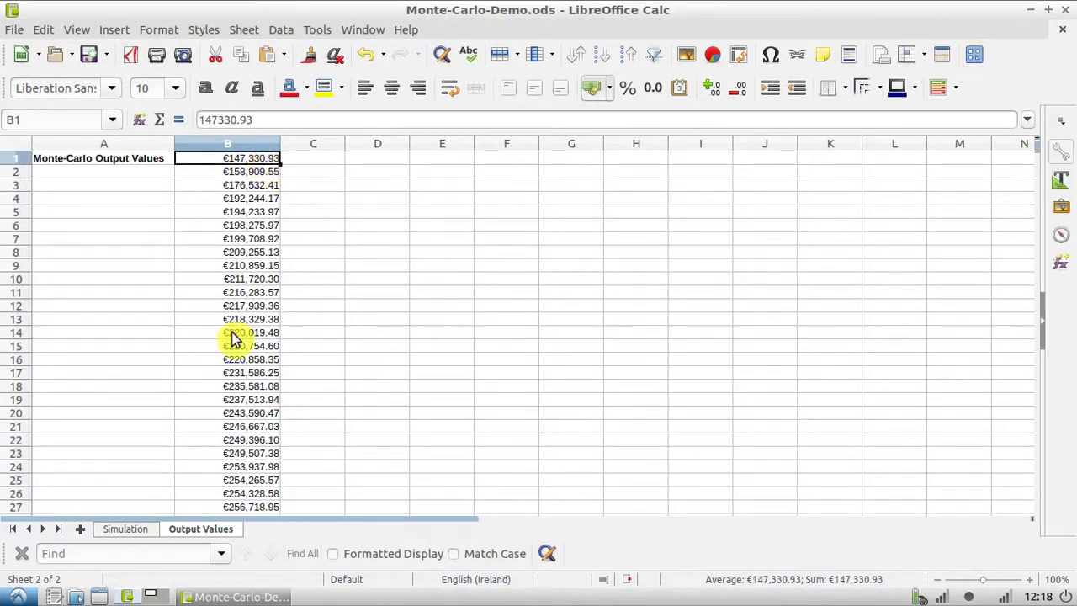
{"action": "scroll", "coordinate": [89, 345], "scroll_direction": "down", "scroll_amount": 9}
{"action": "scroll", "coordinate": [89, 346], "scroll_direction": "down", "scroll_amount": 3}
{"action": "left_click", "coordinate": [16, 359]}
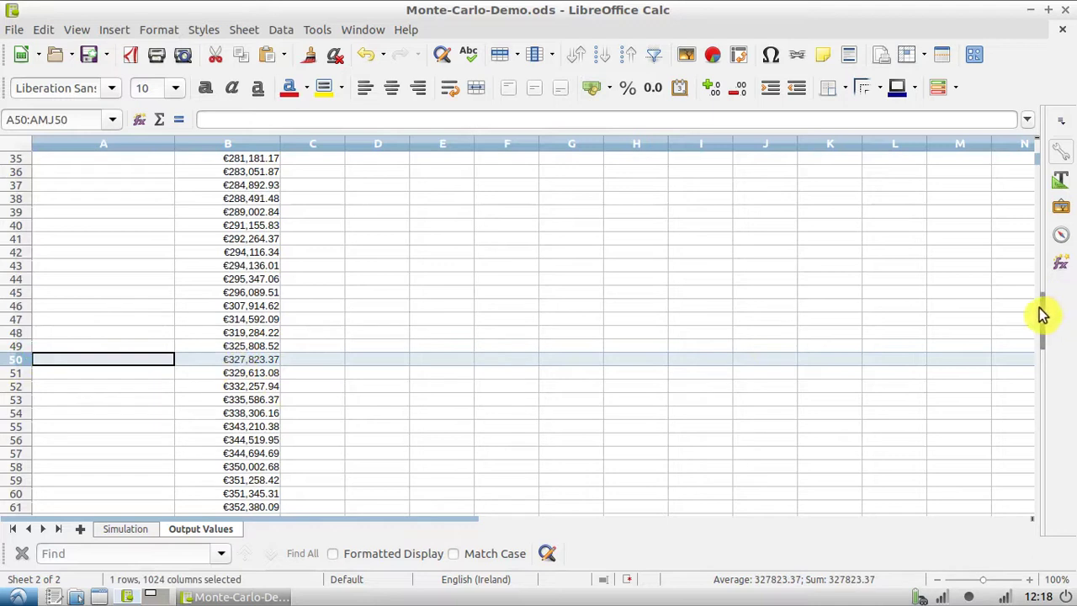
{"action": "scroll", "coordinate": [527, 373], "scroll_direction": "up", "scroll_amount": 11}
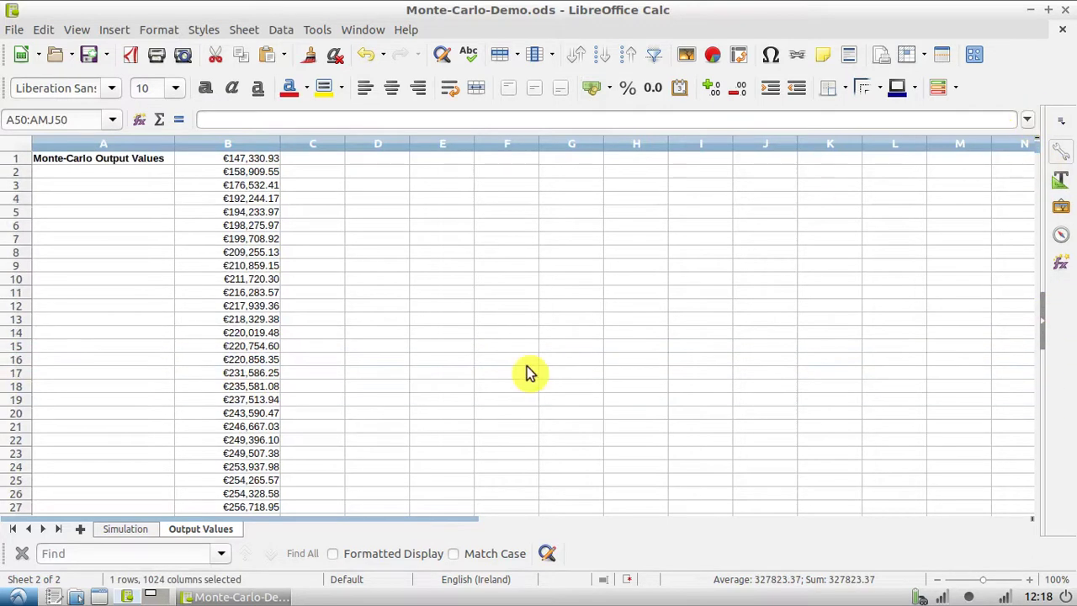
{"action": "left_click", "coordinate": [522, 359]}
- Generate descriptive statistics for B1:B1000, grouped by columns, with the results placed at D3
{"action": "left_click", "coordinate": [253, 158]}
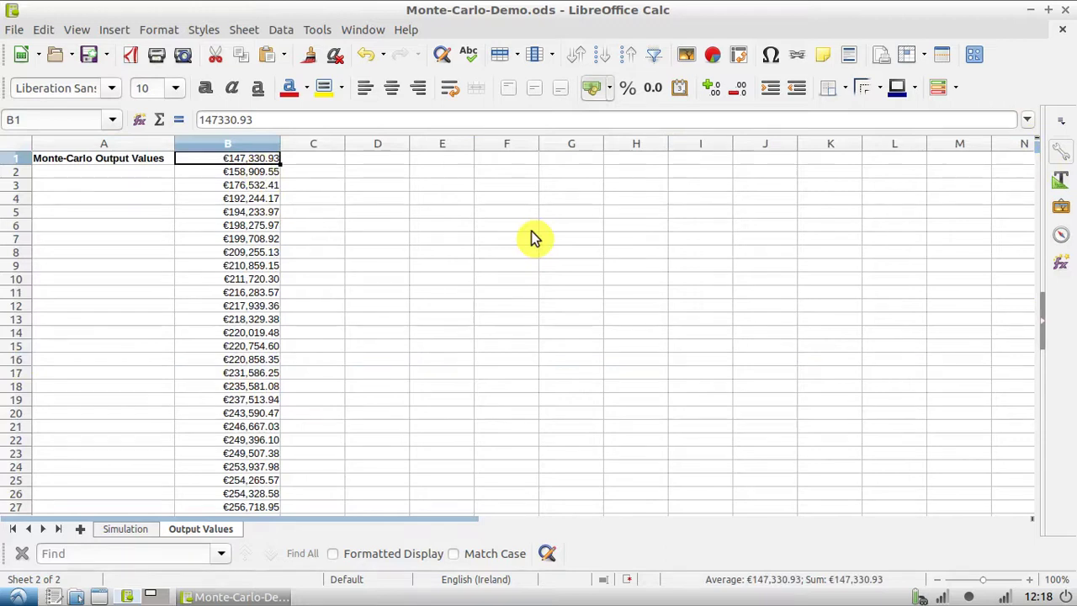
{"action": "key", "text": "ctrl+shift+Down"}
{"action": "key", "text": "ctrl+c"}
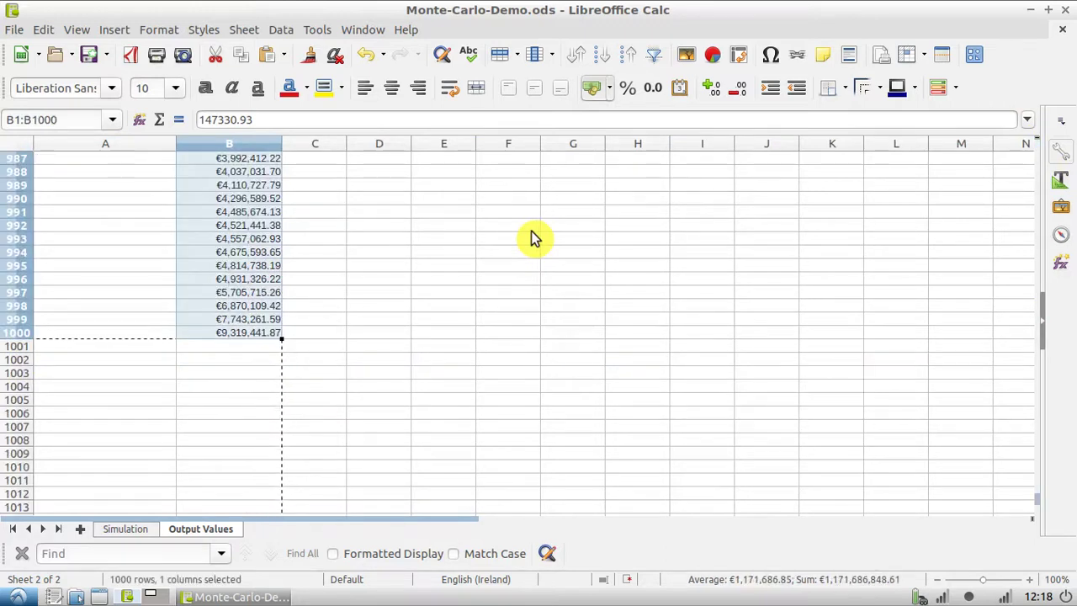
{"action": "left_click", "coordinate": [274, 30]}
{"action": "mouse_move", "coordinate": [413, 414]}
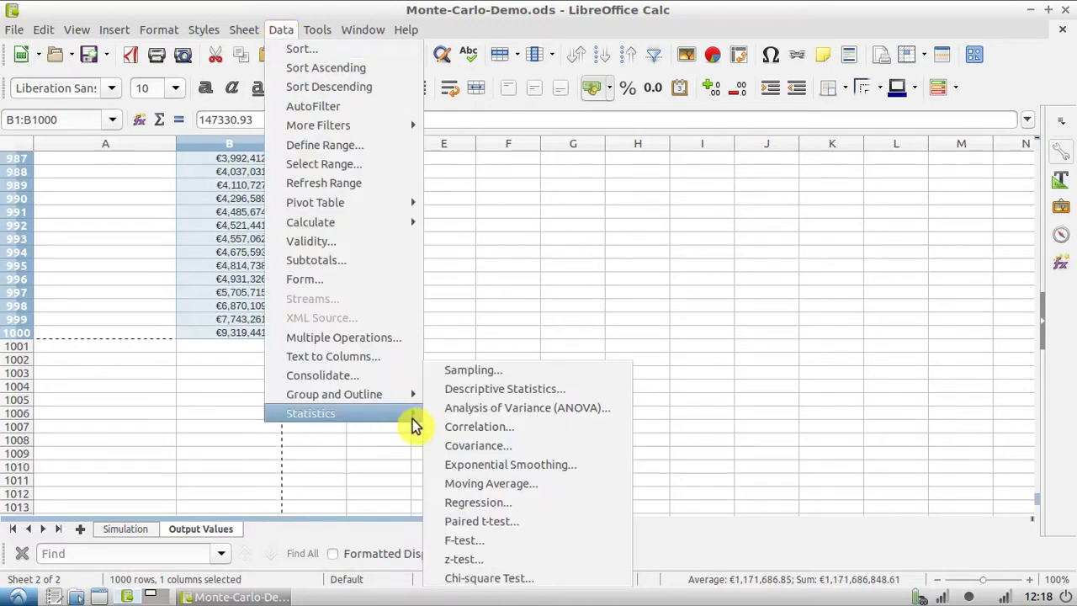
{"action": "left_click", "coordinate": [469, 390]}
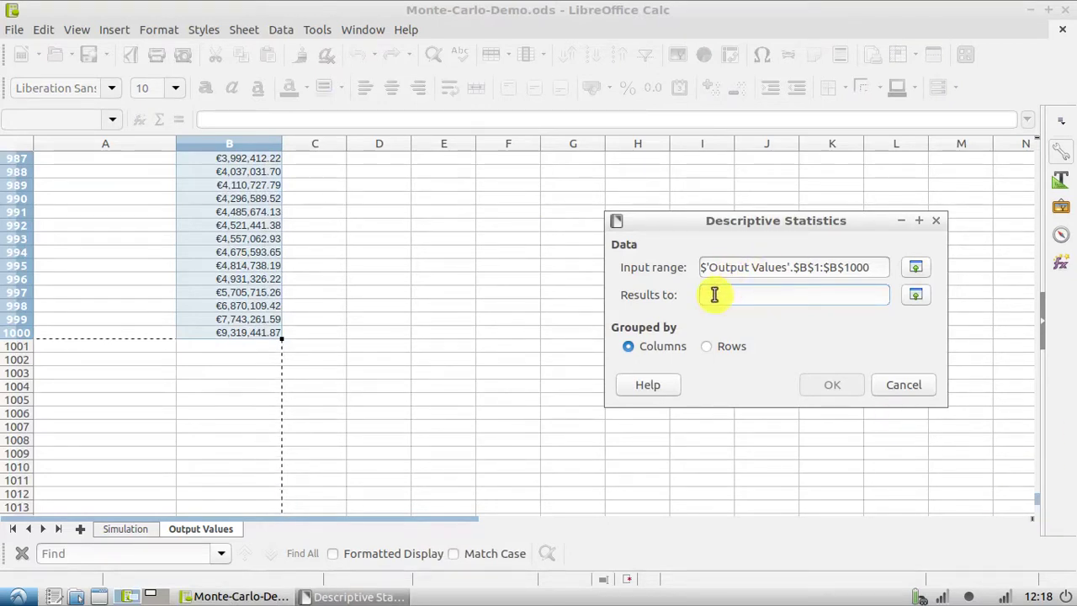
{"action": "type", "text": "d3"}
{"action": "key", "text": "Return"}
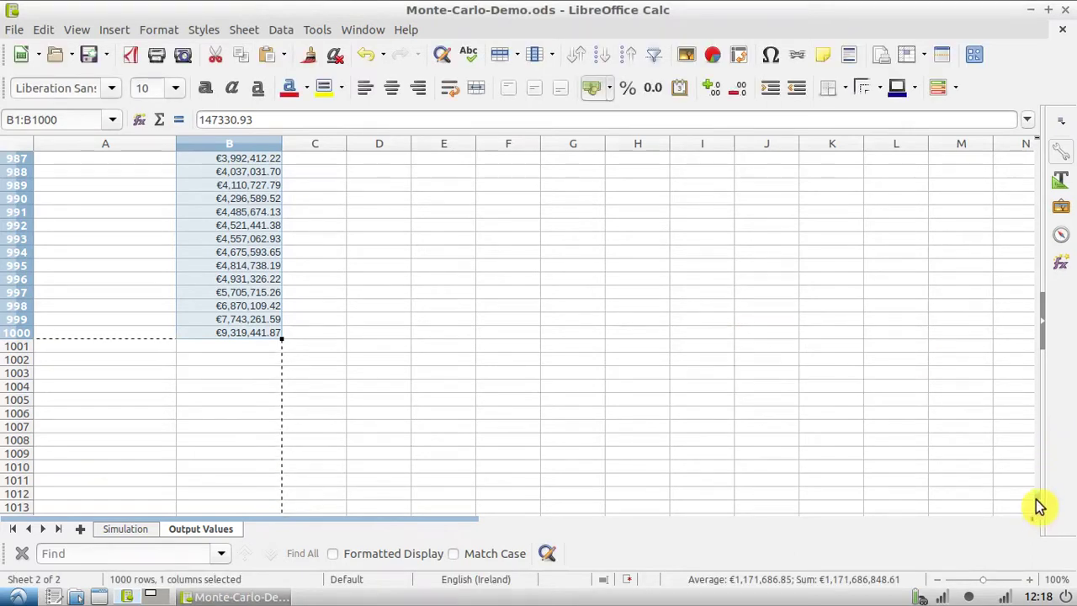
- Format the descriptive statistics values in E4:E18 as currency and widen column E to fit the large amounts
{"action": "left_click", "coordinate": [396, 188]}
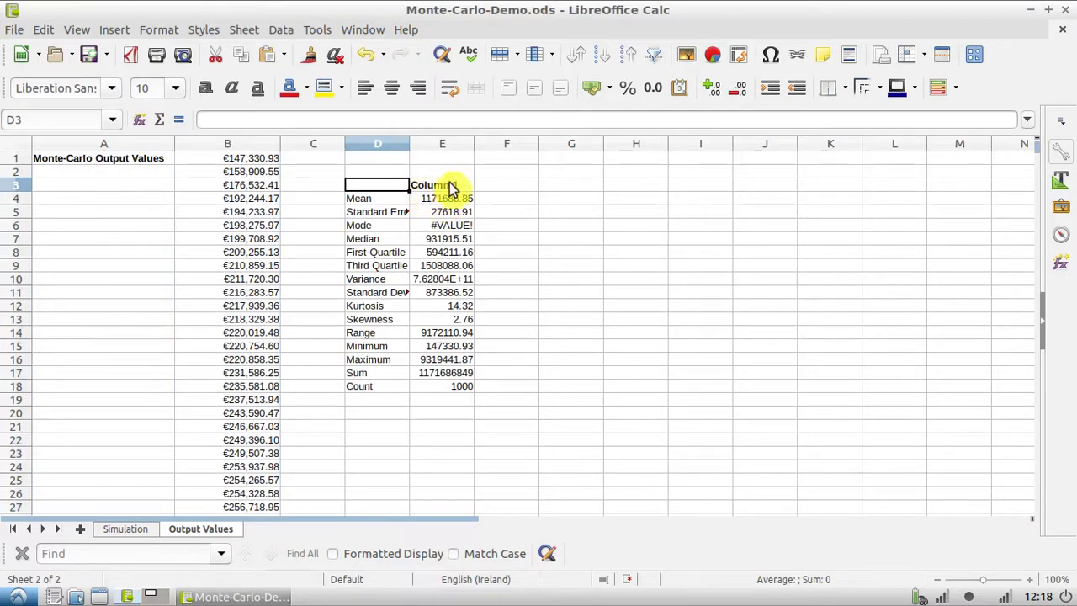
{"action": "left_click_drag", "start_coordinate": [437, 205], "coordinate": [438, 389]}
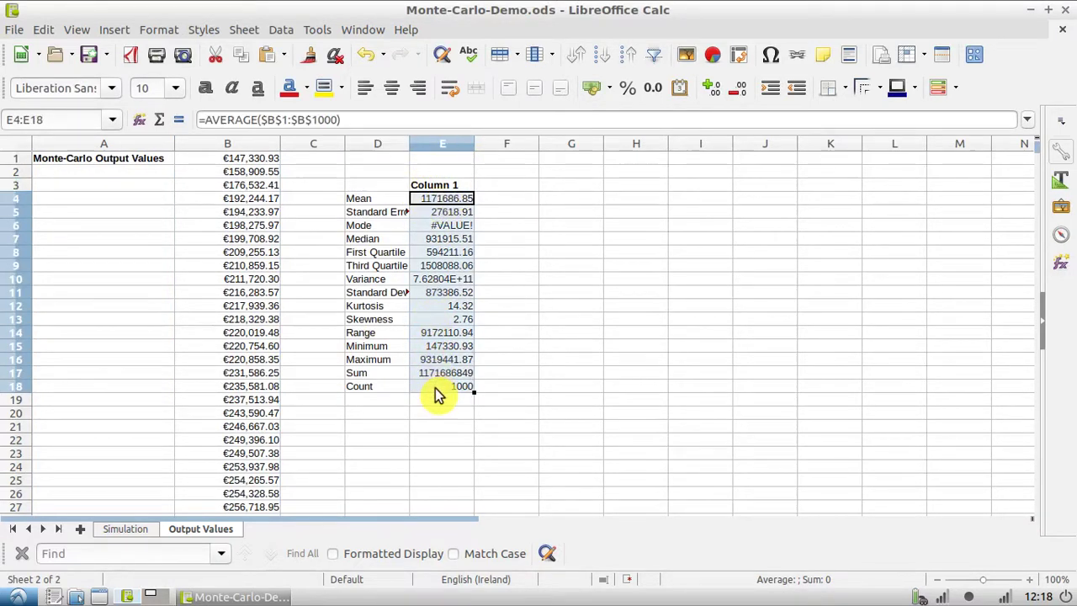
{"action": "left_click", "coordinate": [155, 37]}
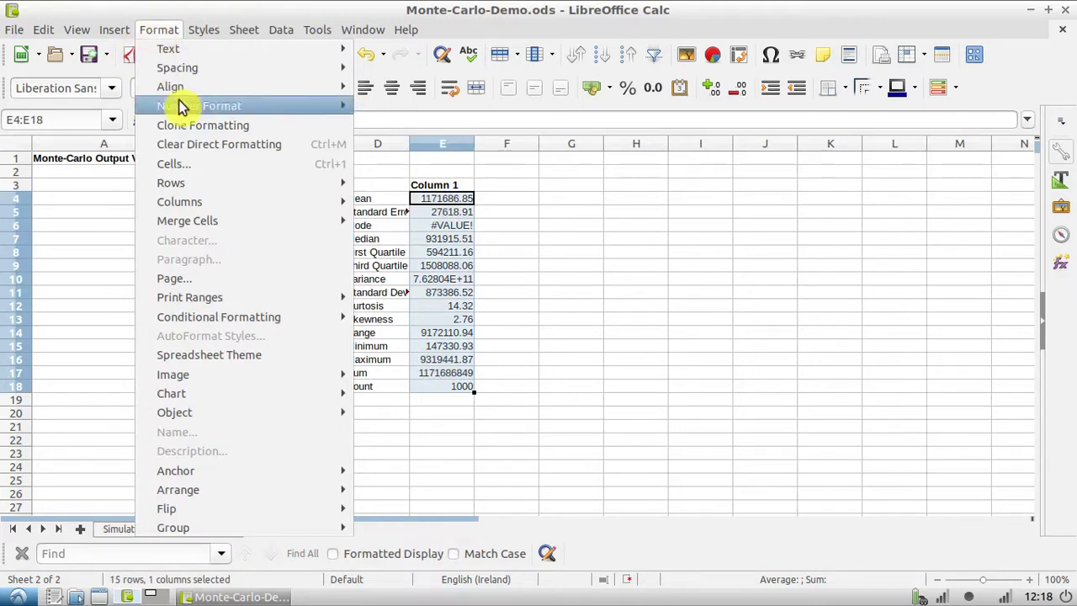
{"action": "mouse_move", "coordinate": [212, 187]}
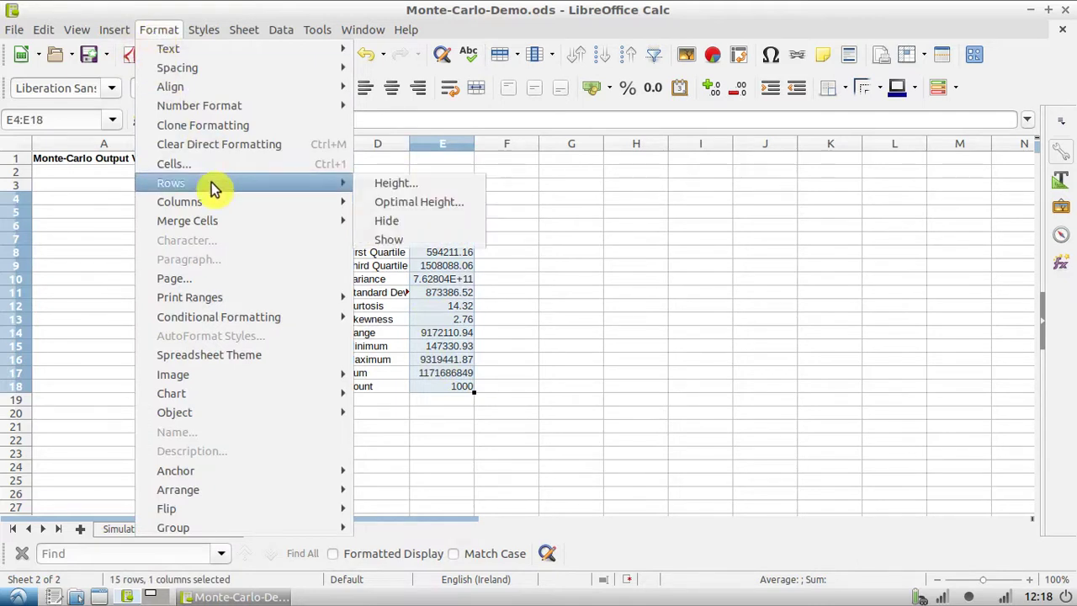
{"action": "mouse_move", "coordinate": [210, 105]}
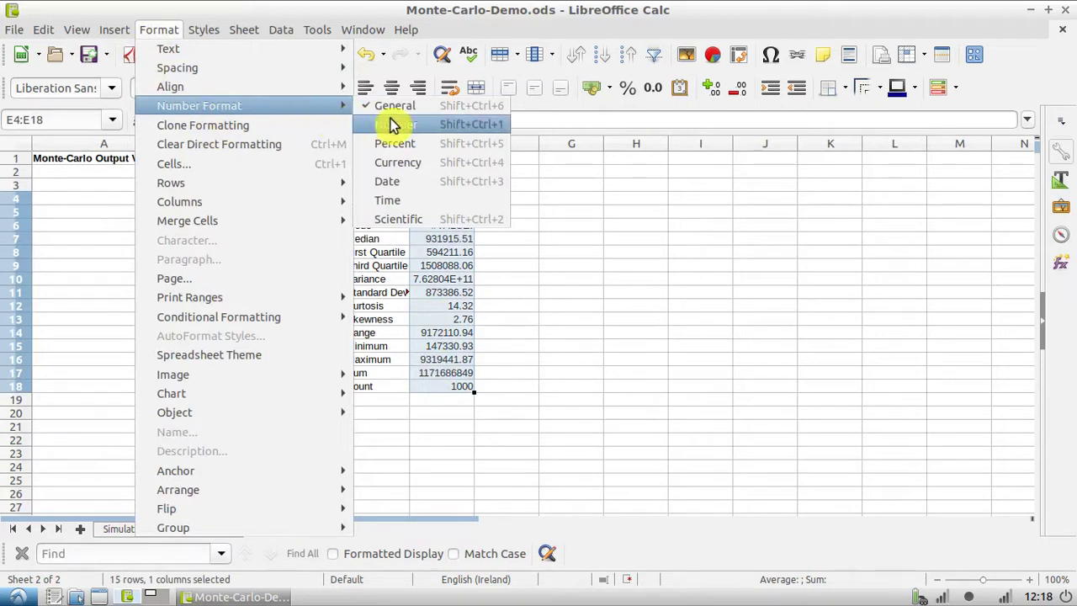
{"action": "left_click", "coordinate": [397, 162]}
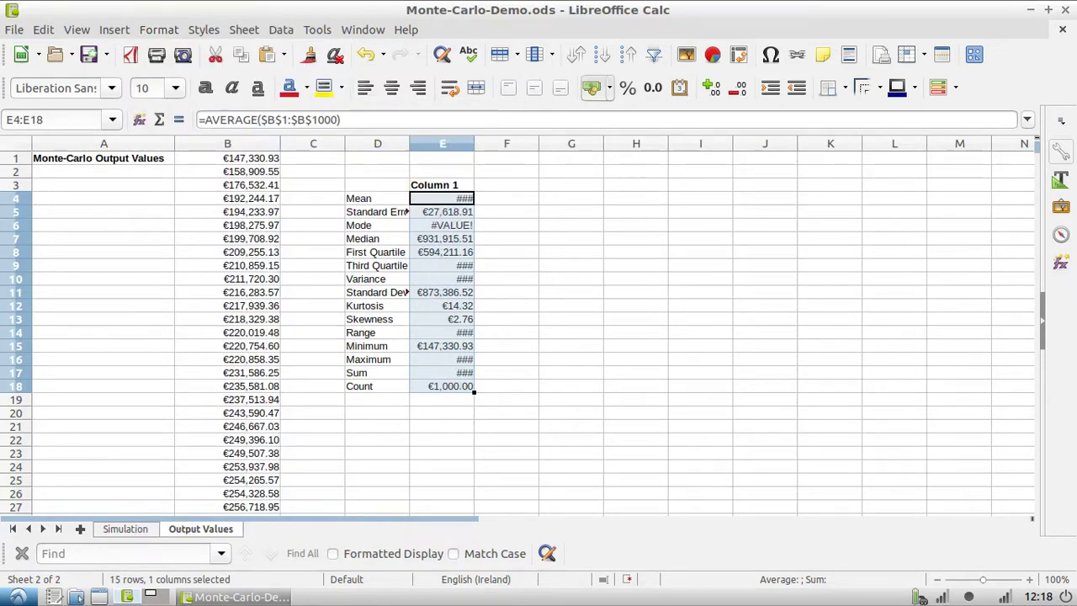
{"action": "left_click_drag", "start_coordinate": [474, 145], "coordinate": [504, 147]}
{"action": "left_click", "coordinate": [571, 269]}
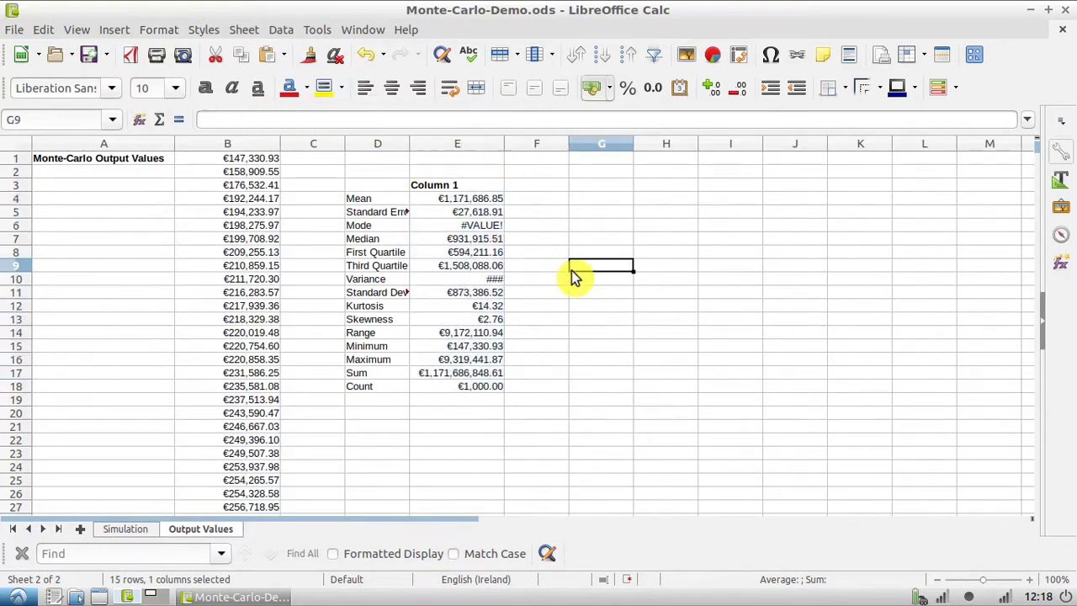
- Check the mean, median, first and third quartiles, standard deviation and skewness in the statistics table
{"action": "left_click", "coordinate": [468, 200]}
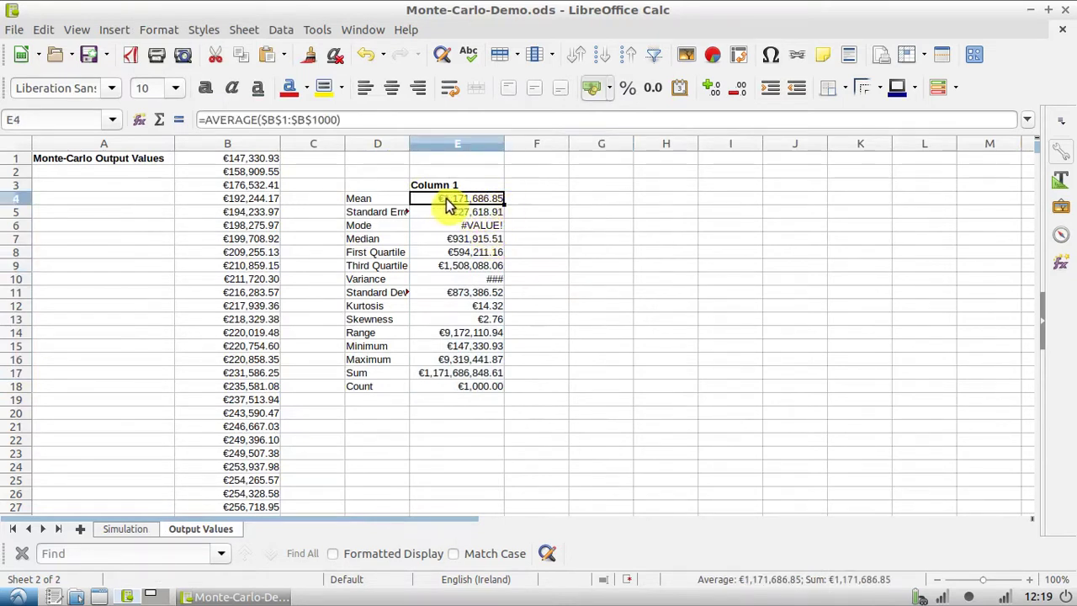
{"action": "left_click", "coordinate": [455, 241]}
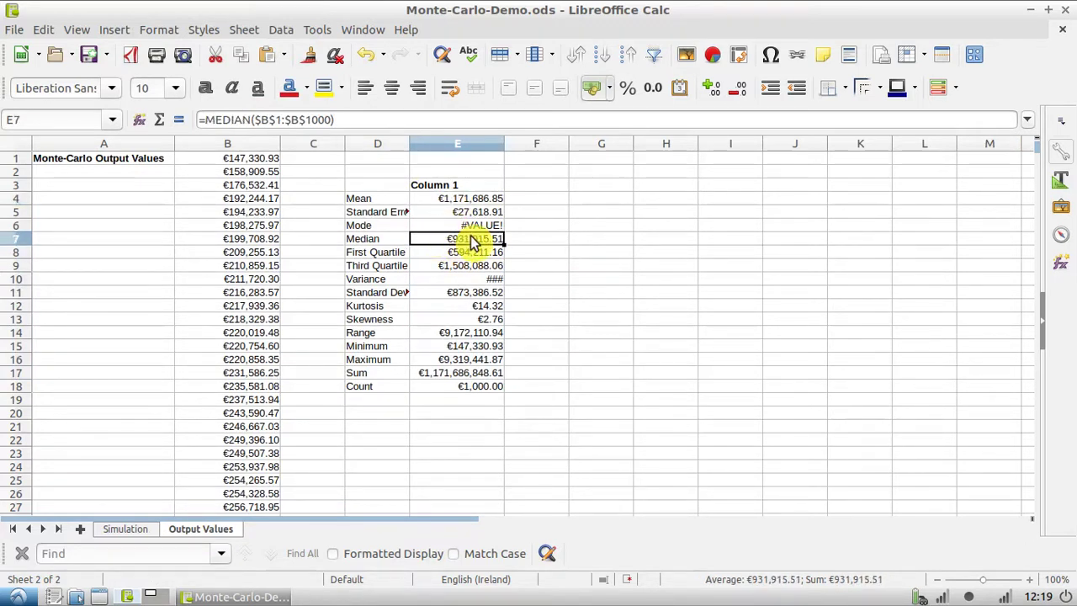
{"action": "left_click", "coordinate": [473, 256]}
{"action": "left_click", "coordinate": [465, 266]}
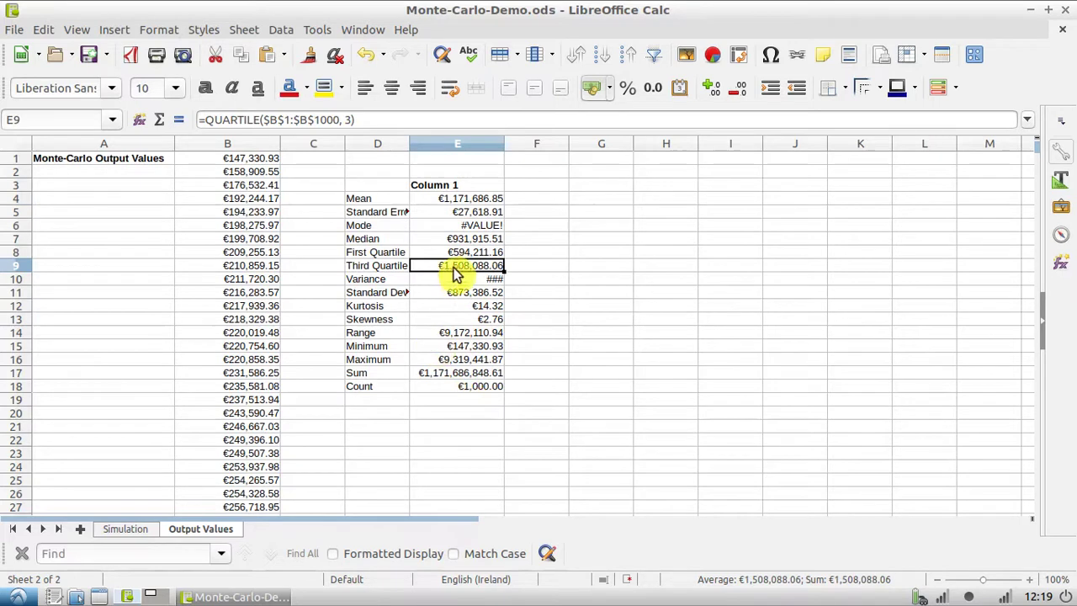
{"action": "left_click", "coordinate": [475, 295]}
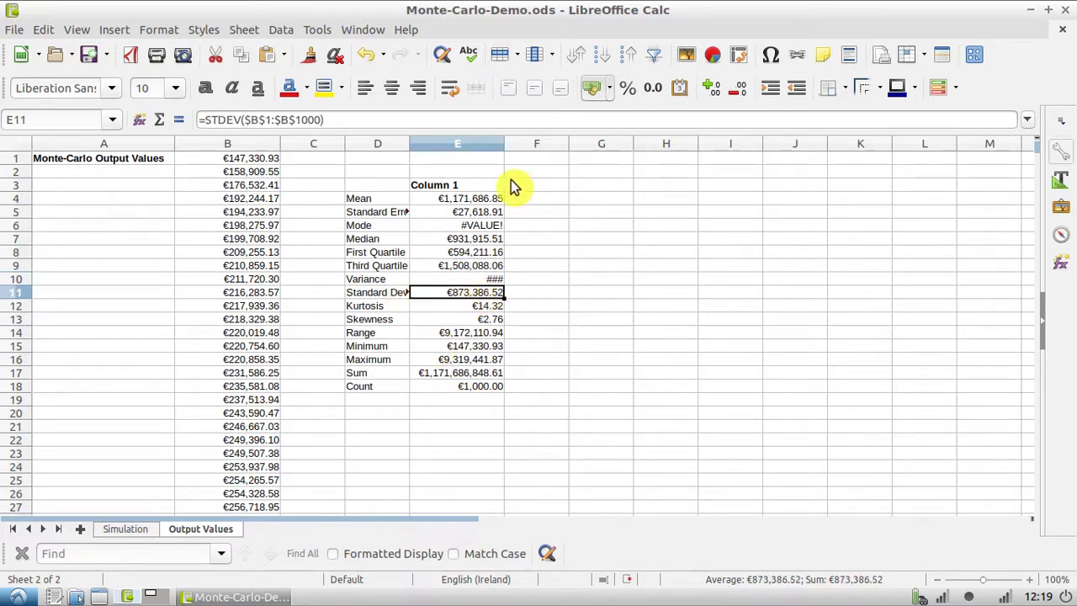
{"action": "left_click", "coordinate": [490, 320]}
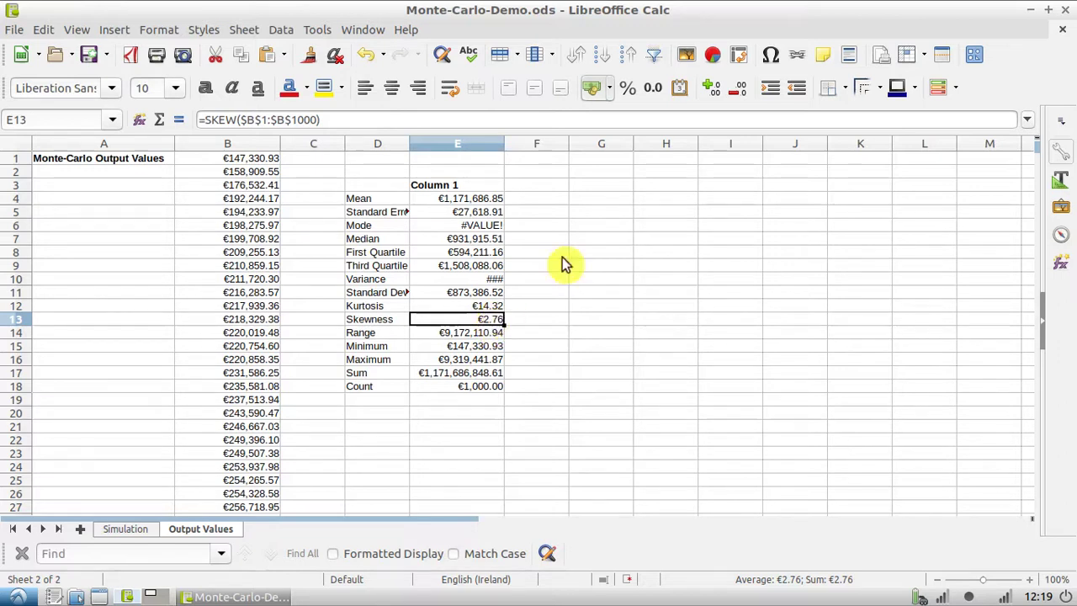
- Move the statistics block from D2:E18 to I2:J18 and widen column J to fit the large amounts
{"action": "left_click_drag", "start_coordinate": [624, 189], "coordinate": [620, 202]}
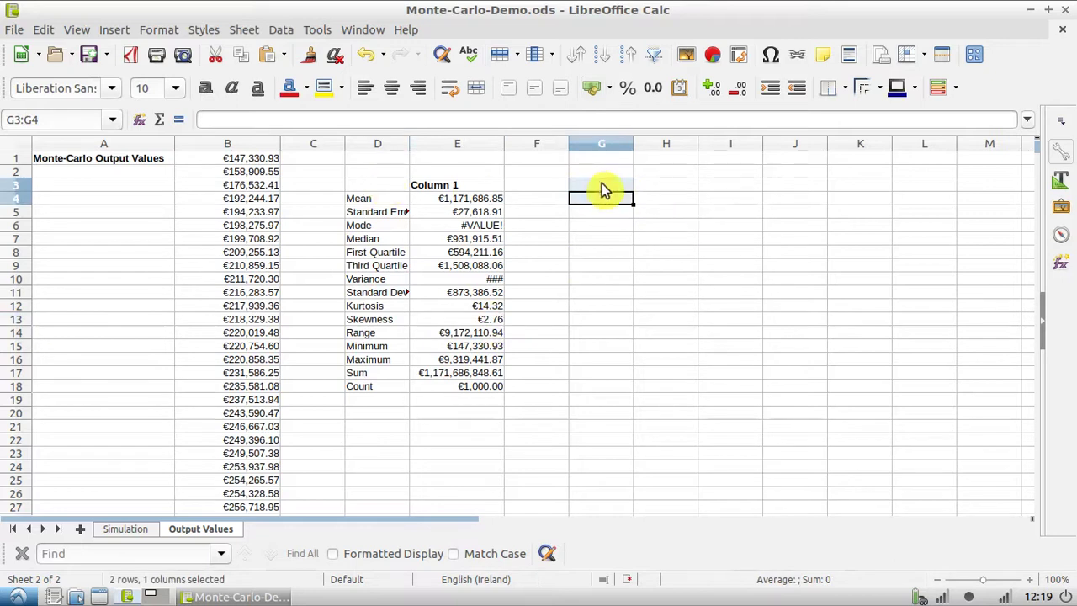
{"action": "left_click", "coordinate": [602, 190]}
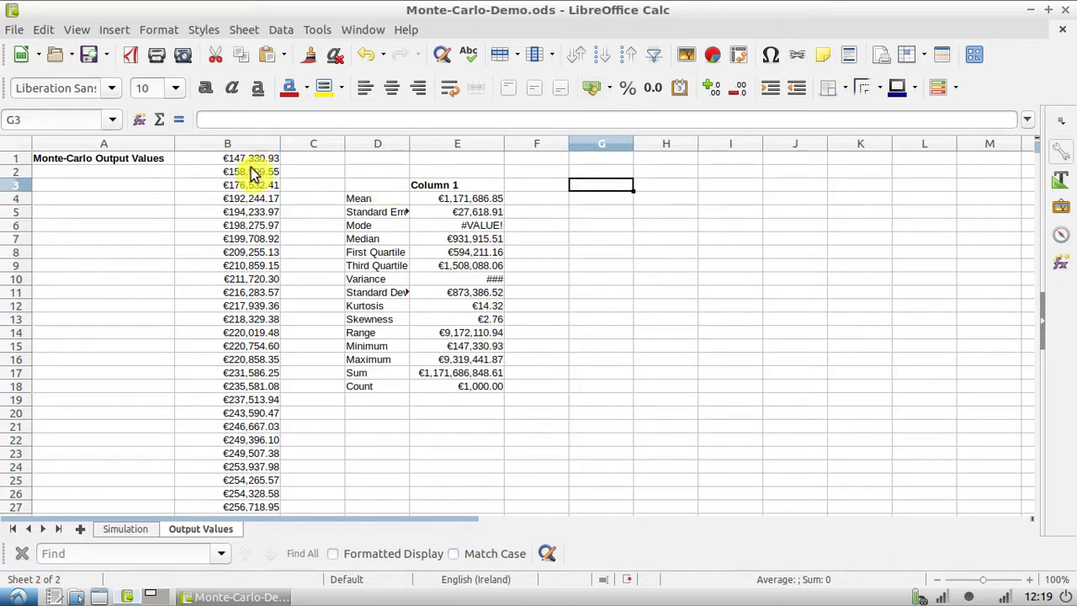
{"action": "left_click_drag", "start_coordinate": [379, 174], "coordinate": [453, 392]}
{"action": "left_click_drag", "start_coordinate": [378, 176], "coordinate": [752, 174]}
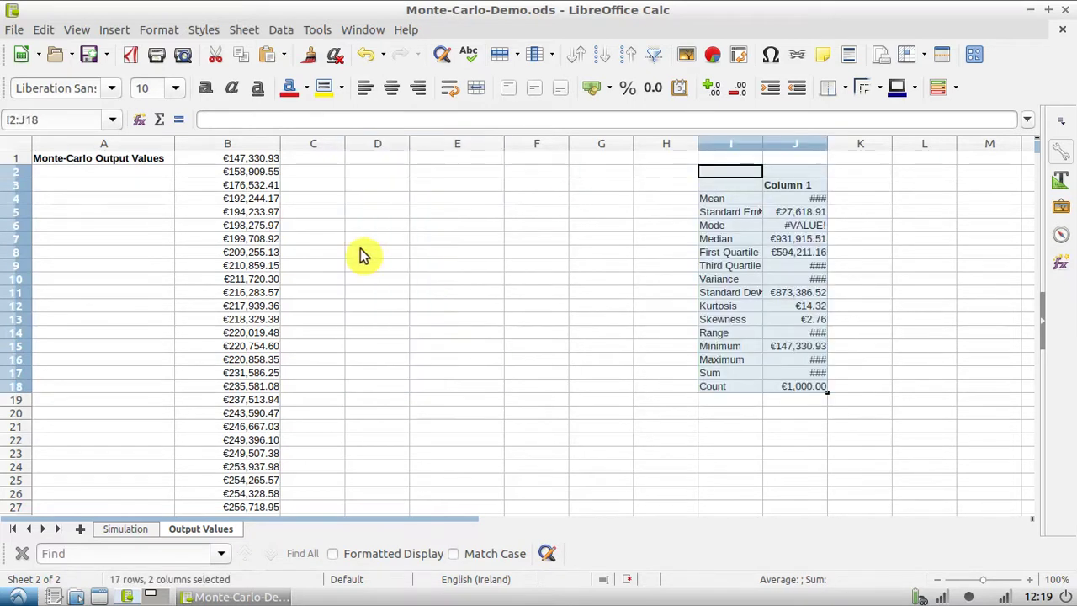
{"action": "left_click", "coordinate": [390, 308]}
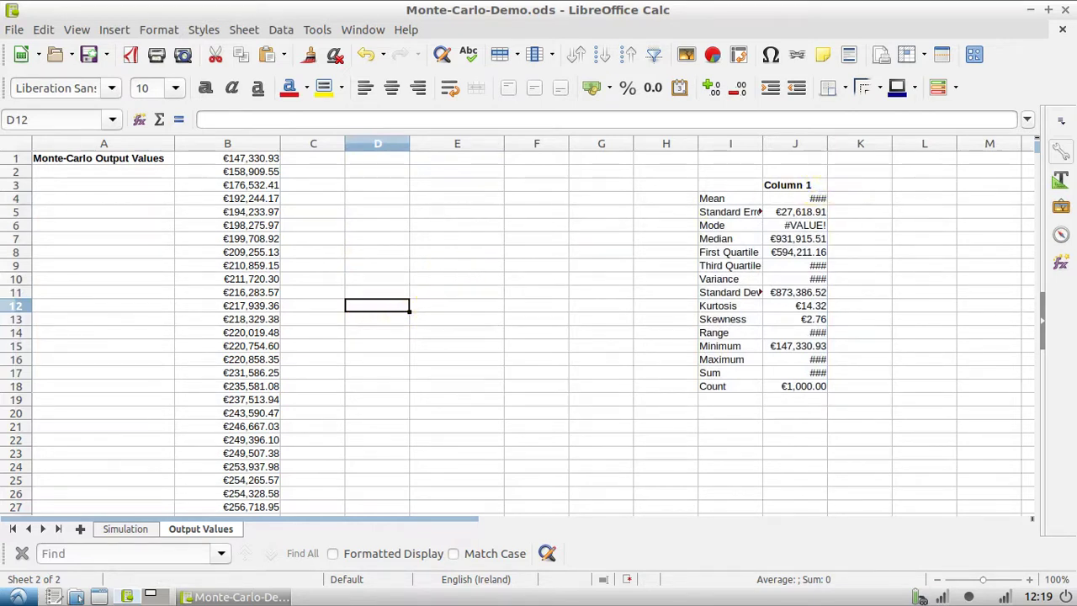
{"action": "left_click_drag", "start_coordinate": [827, 144], "coordinate": [860, 144]}
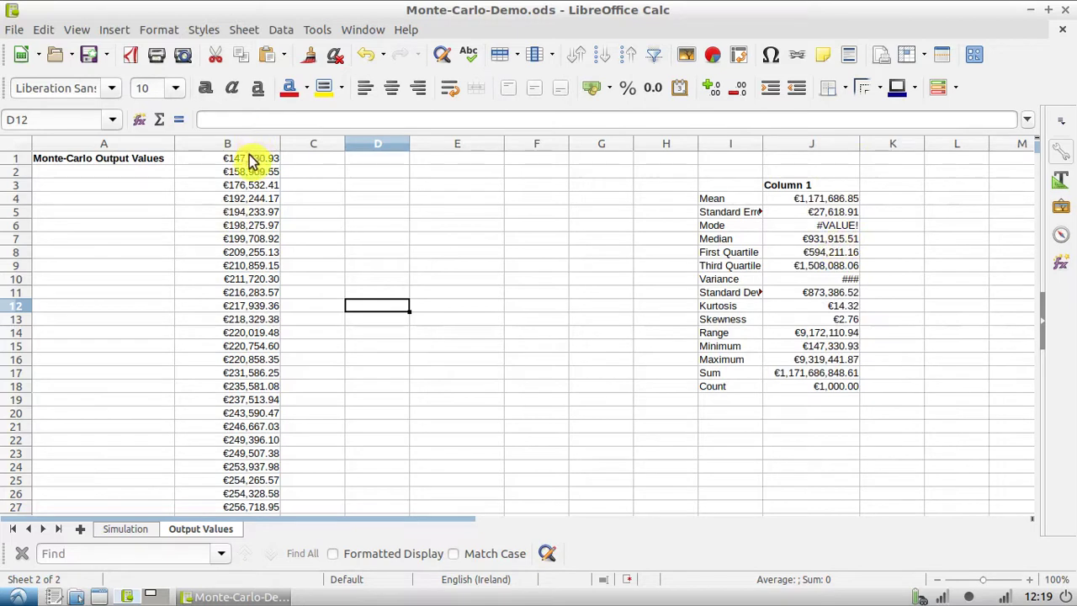
- Enter the heading Less Than in D2, with the thresholds 200000 in D3 and 400000 in D4
{"action": "left_click_drag", "start_coordinate": [253, 160], "coordinate": [253, 252]}
{"action": "left_click", "coordinate": [385, 172]}
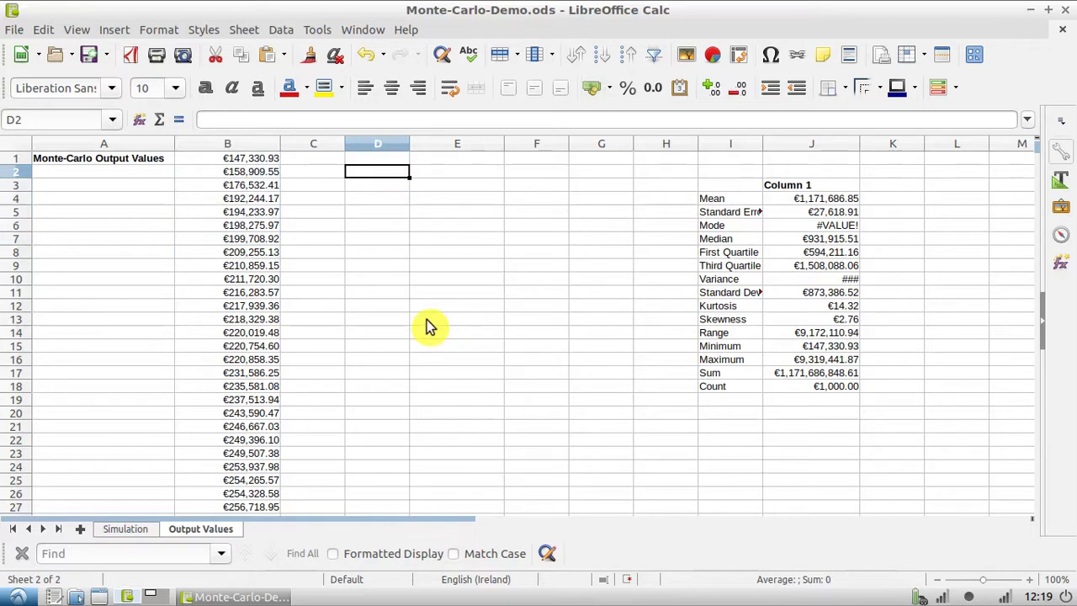
{"action": "type", "text": "Less Than"}
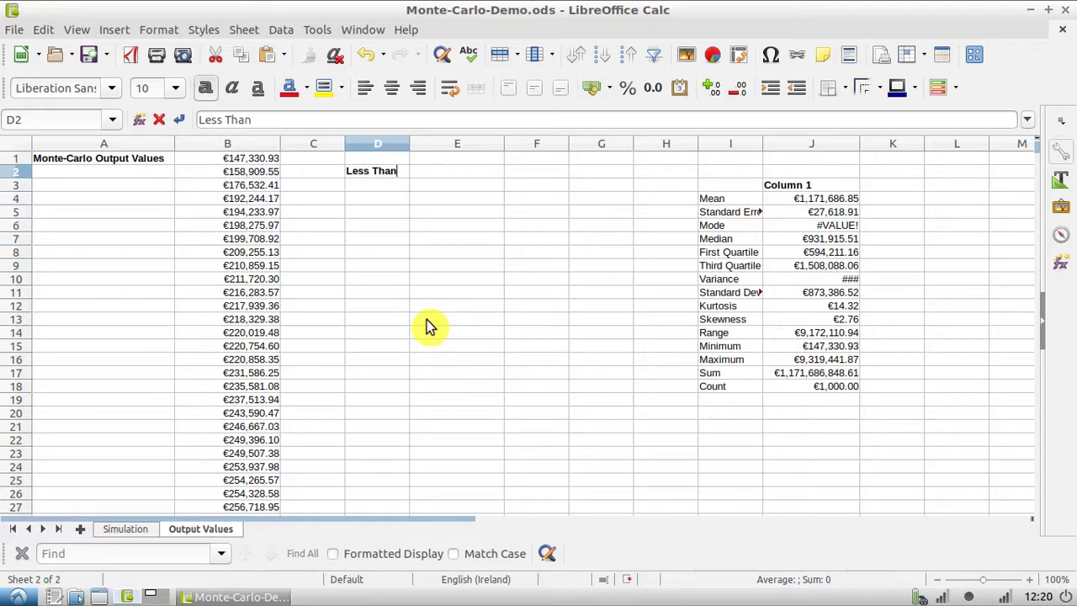
{"action": "key", "text": "Return"}
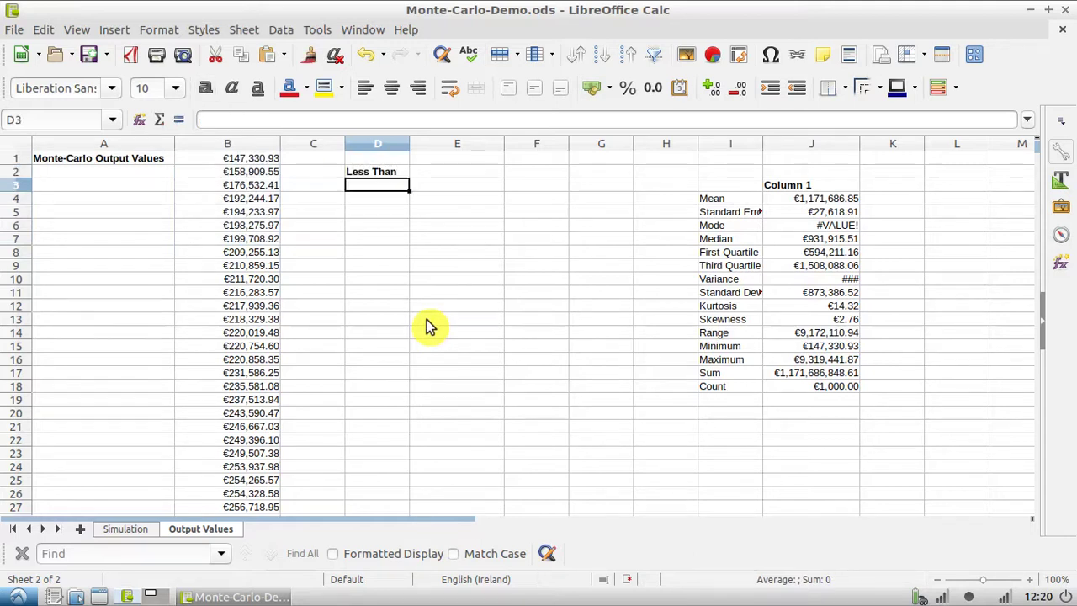
{"action": "type", "text": "200000"}
{"action": "key", "text": "Return"}
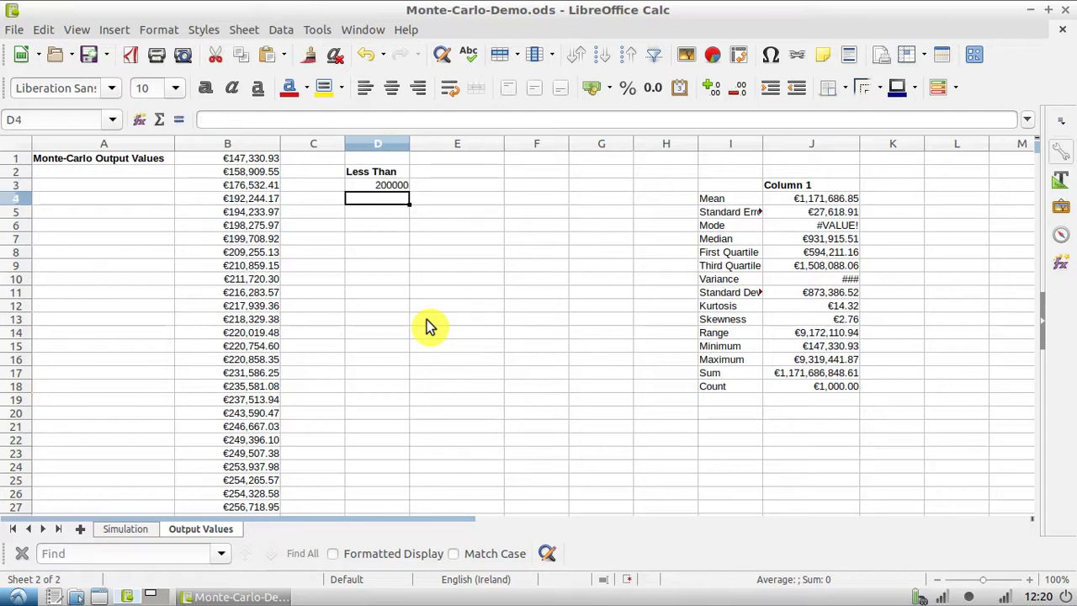
{"action": "type", "text": "400000"}
{"action": "key", "text": "Return"}
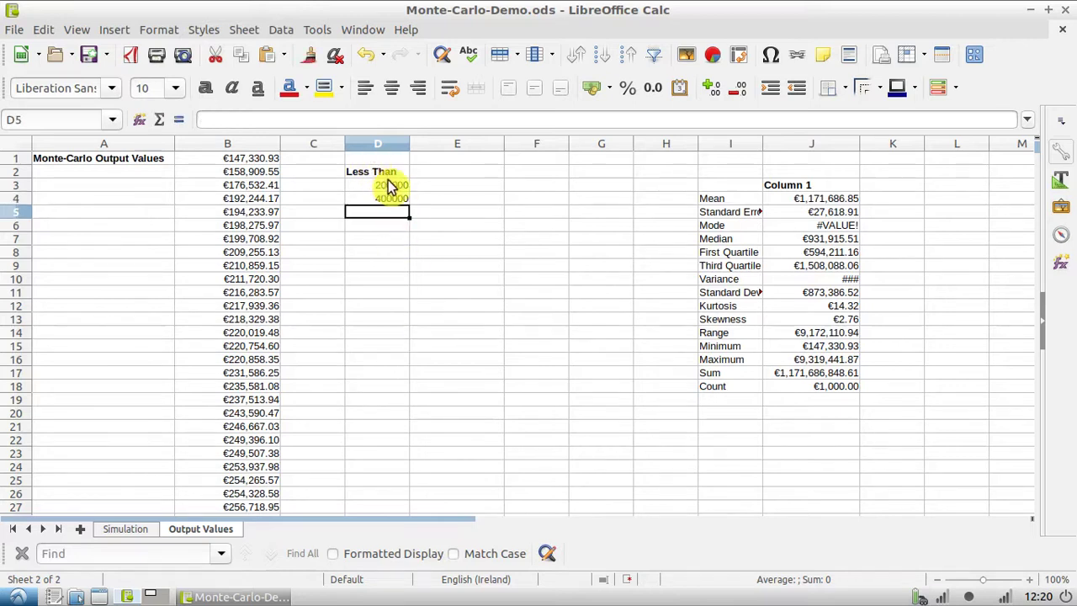
- Extend the Less Than thresholds in steps of 200000 down column D through D49
{"action": "left_click_drag", "start_coordinate": [389, 186], "coordinate": [410, 244]}
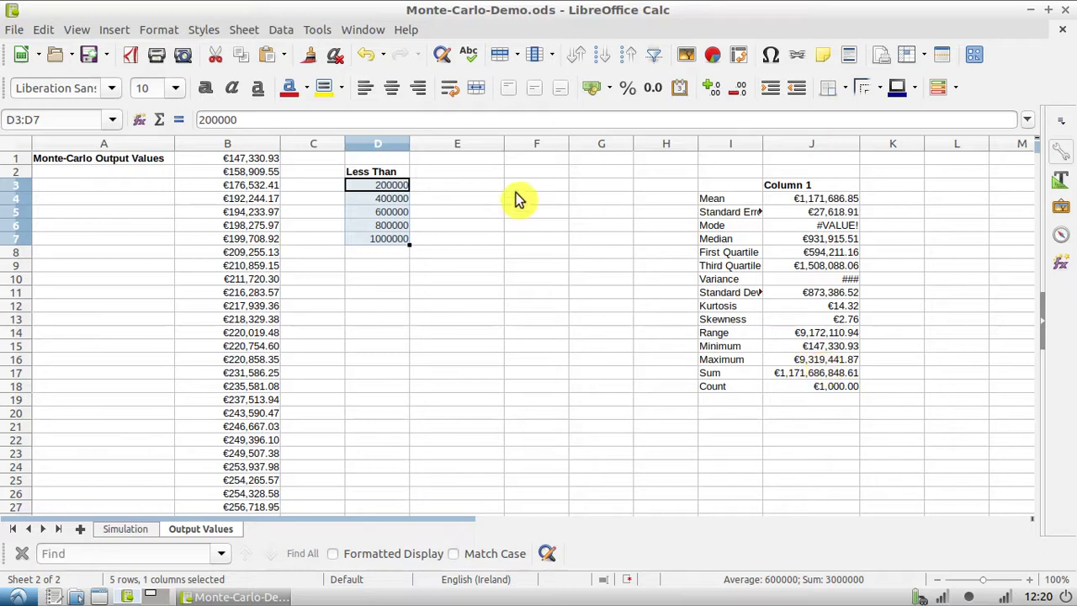
{"action": "left_click_drag", "start_coordinate": [410, 244], "coordinate": [409, 380]}
{"action": "left_click", "coordinate": [450, 385]}
{"action": "scroll", "coordinate": [451, 385], "scroll_direction": "up", "scroll_amount": 11}
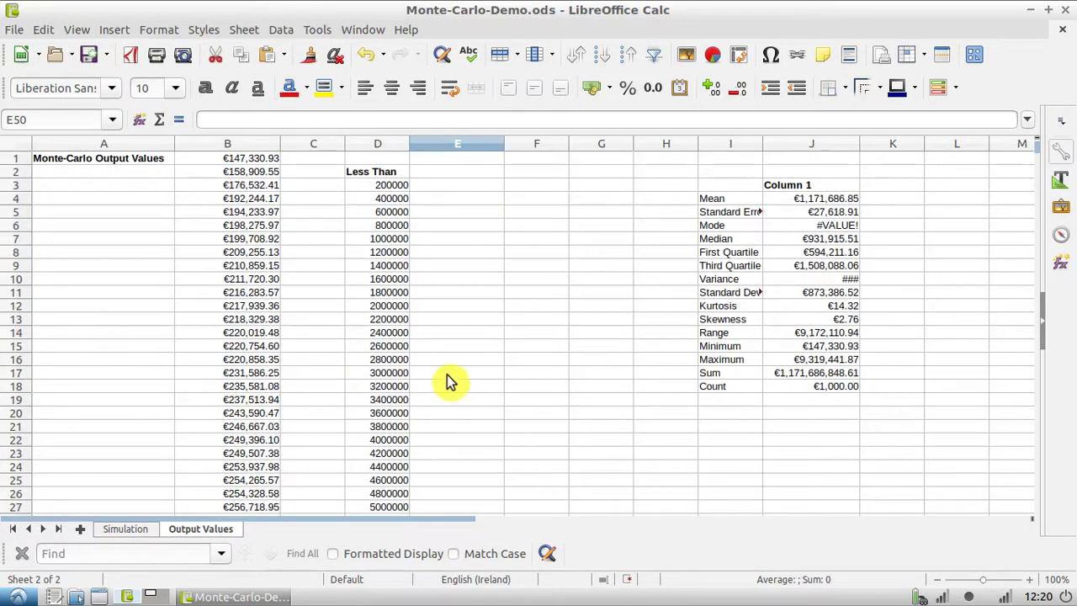
- Add the heading Count in E2 beside the Less Than heading
{"action": "left_click", "coordinate": [459, 171]}
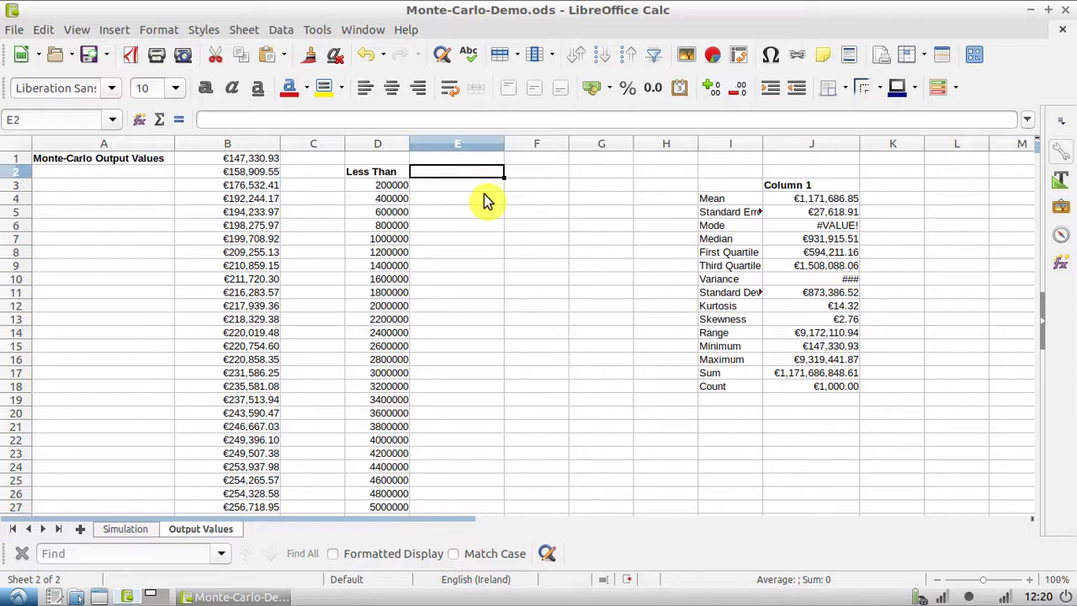
{"action": "type", "text": "Count"}
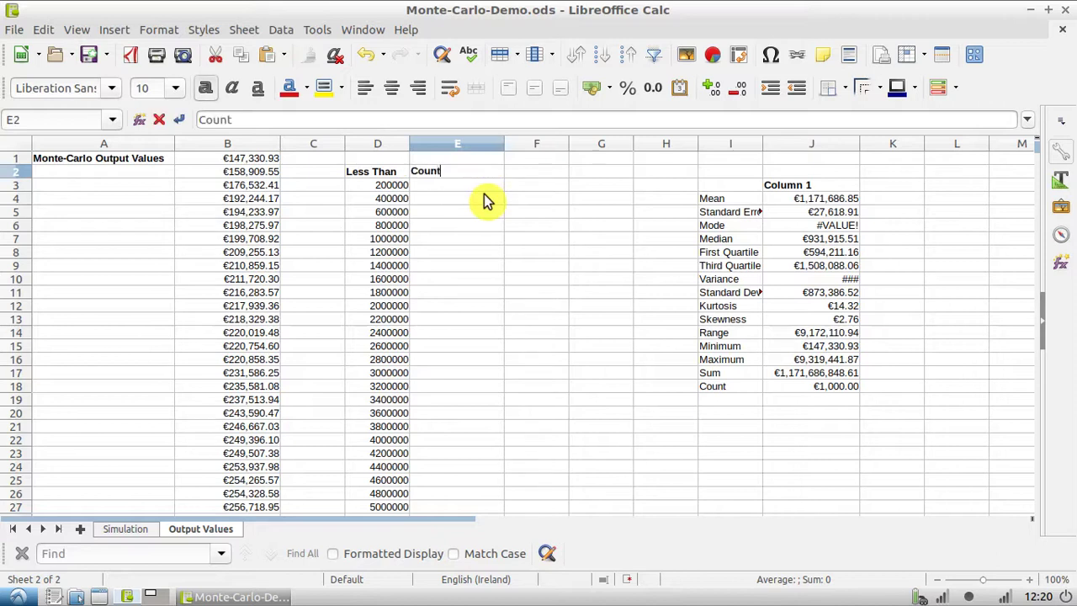
{"action": "key", "text": "Return"}
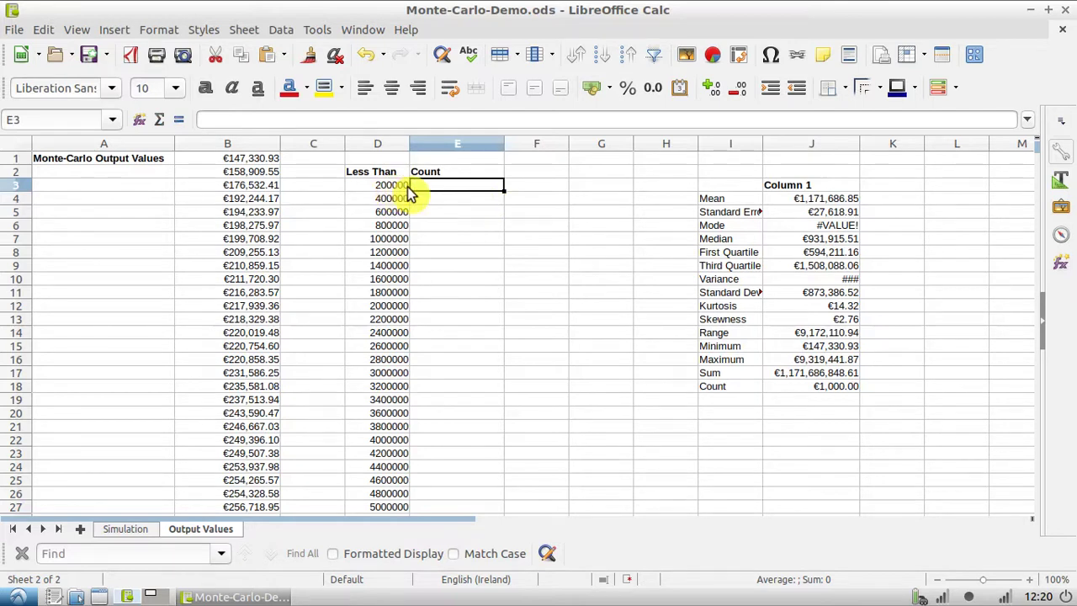
- Count the sorted outcomes in column B that fall below 200000 and enter 7 in E3
{"action": "left_click", "coordinate": [383, 192]}
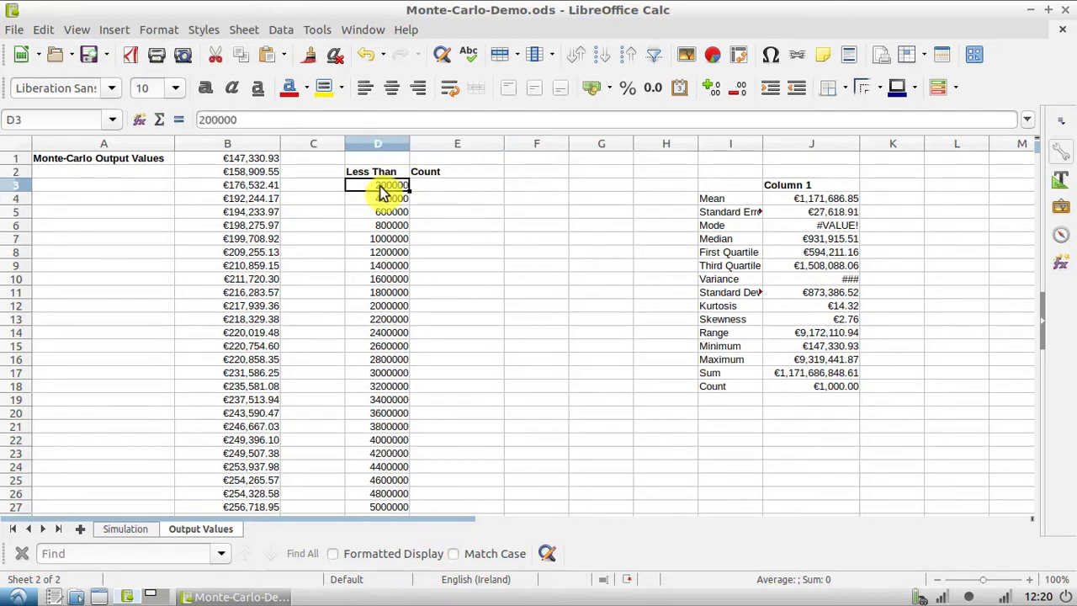
{"action": "left_click", "coordinate": [421, 187]}
{"action": "left_click", "coordinate": [244, 159]}
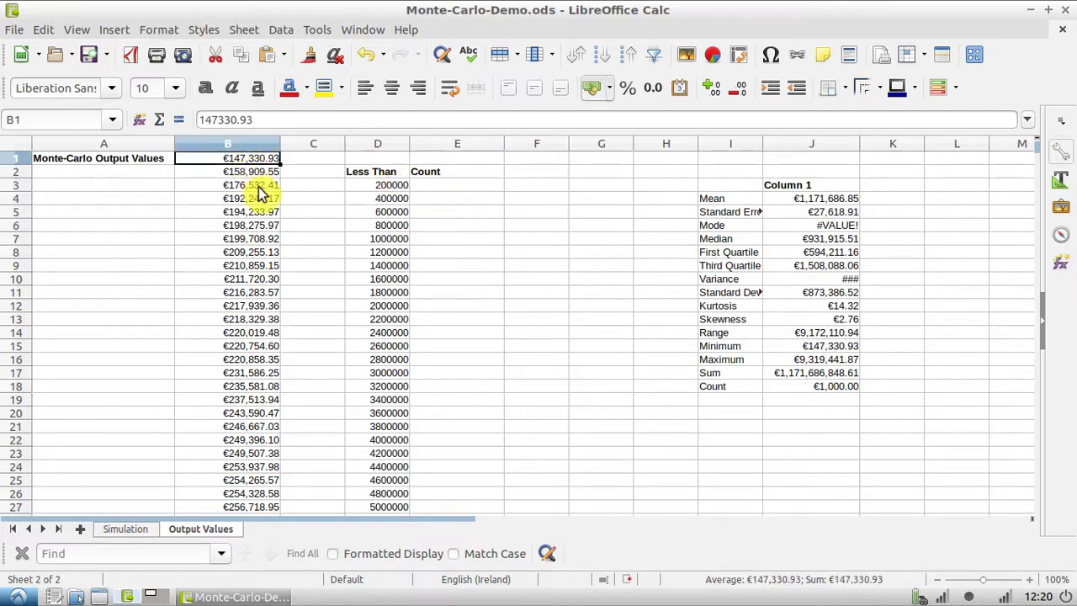
{"action": "key", "text": "Down"}
{"action": "key", "text": "Down"}
{"action": "key", "text": "Down"}
{"action": "key", "text": "Down"}
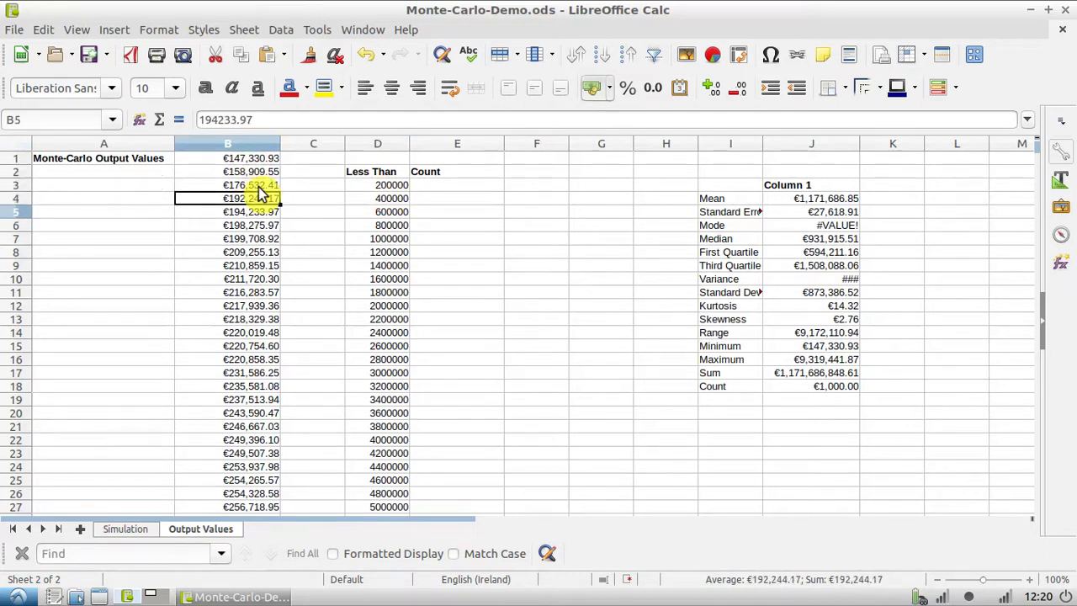
{"action": "key", "text": "Down"}
{"action": "key", "text": "Down"}
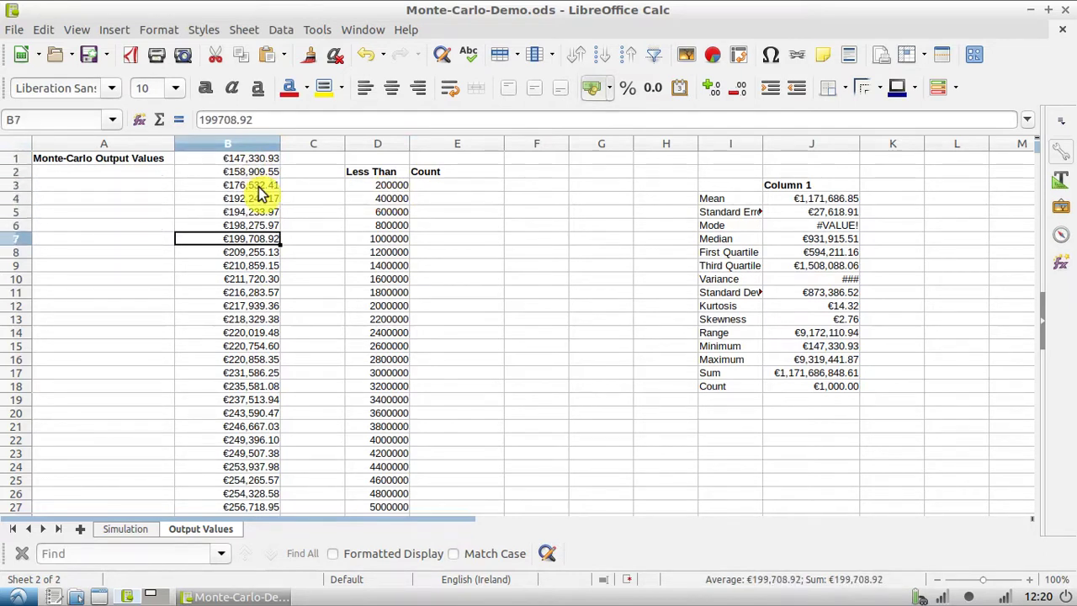
{"action": "left_click", "coordinate": [444, 186]}
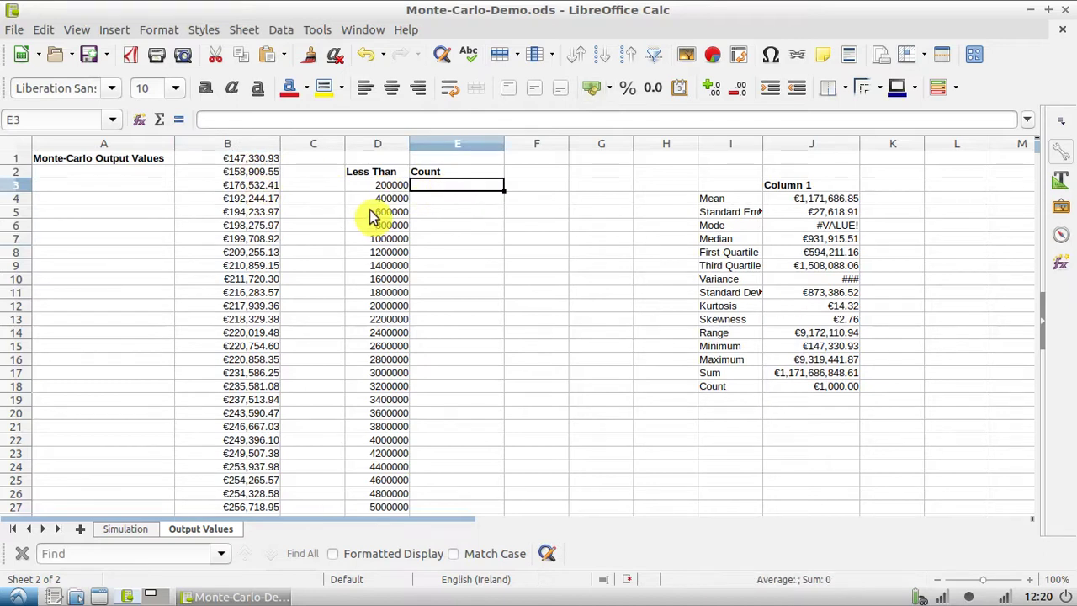
{"action": "type", "text": "7"}
{"action": "key", "text": "Return"}
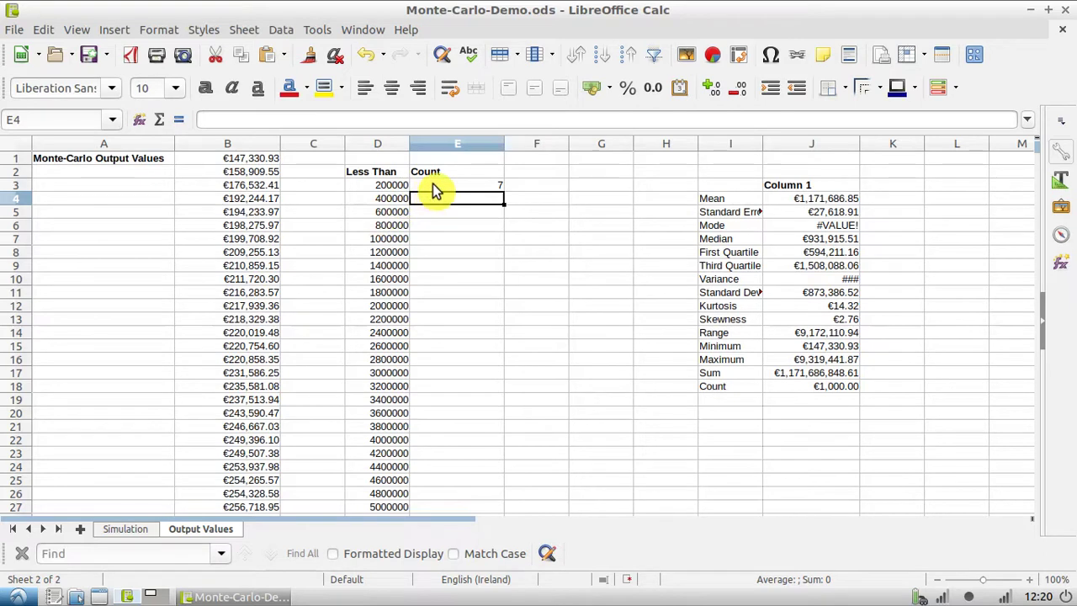
- Move the whole list of Less Than thresholds down one row so it occupies D4:D50
{"action": "left_click", "coordinate": [403, 186]}
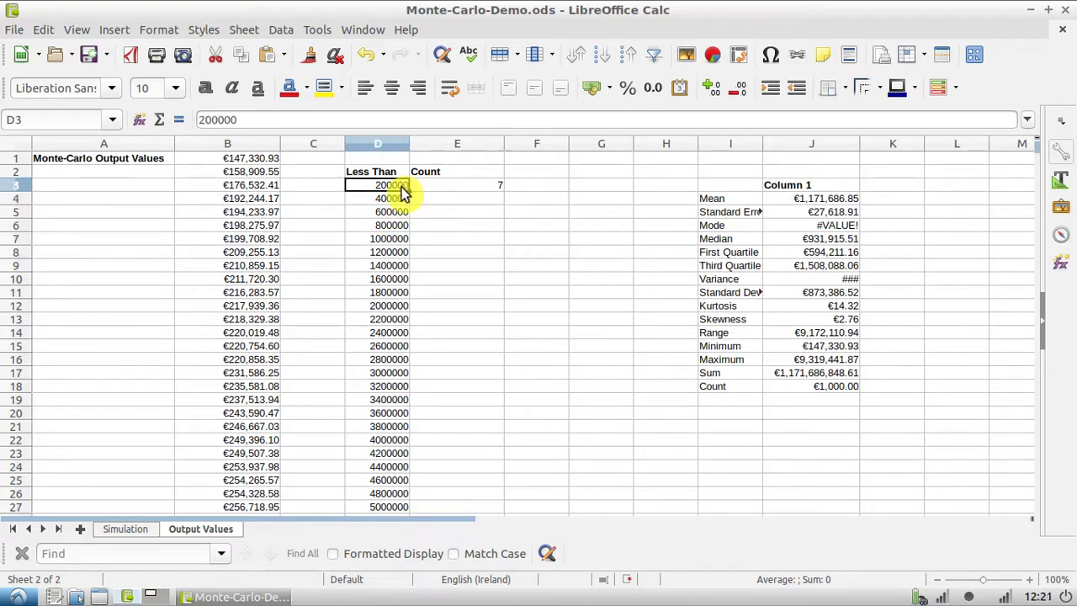
{"action": "key", "text": "ctrl+shift+Down"}
{"action": "left_click_drag", "start_coordinate": [402, 195], "coordinate": [418, 353]}
{"action": "scroll", "coordinate": [418, 353], "scroll_direction": "up", "scroll_amount": 12}
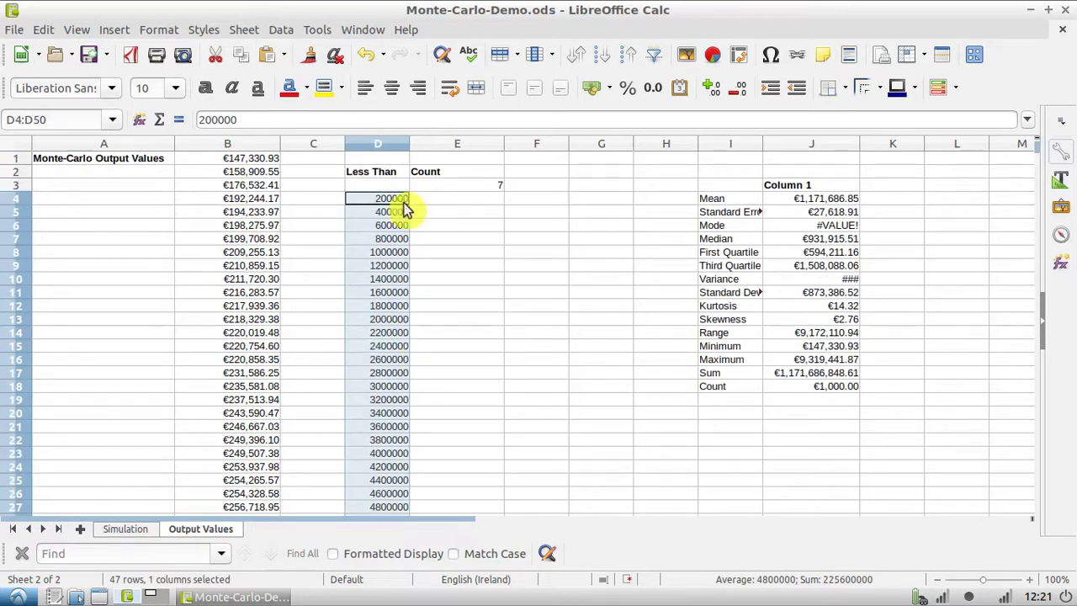
- Start the frequency table with a zero row by entering 0 in D3 and E3, moving the existing 7 down to E4
{"action": "left_click", "coordinate": [384, 188]}
{"action": "type", "text": "0"}
{"action": "left_click", "coordinate": [477, 192]}
{"action": "mouse_move", "coordinate": [476, 192]}
{"action": "left_mouse_down"}
{"action": "mouse_move", "coordinate": [491, 190]}
{"action": "mouse_move", "coordinate": [491, 205]}
{"action": "left_mouse_up"}
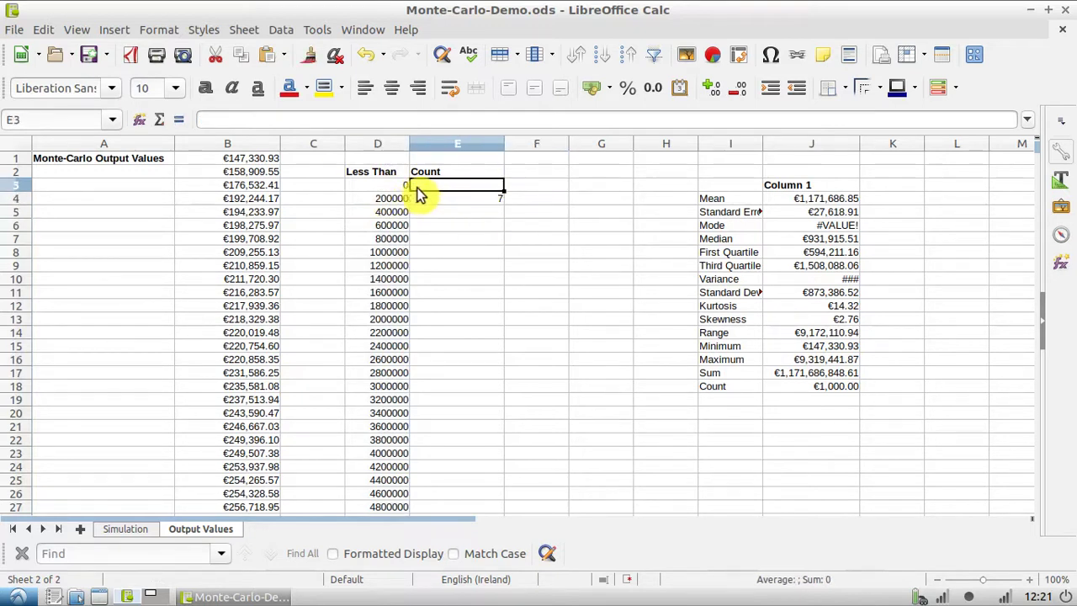
{"action": "type", "text": "0"}
{"action": "key", "text": "Return"}
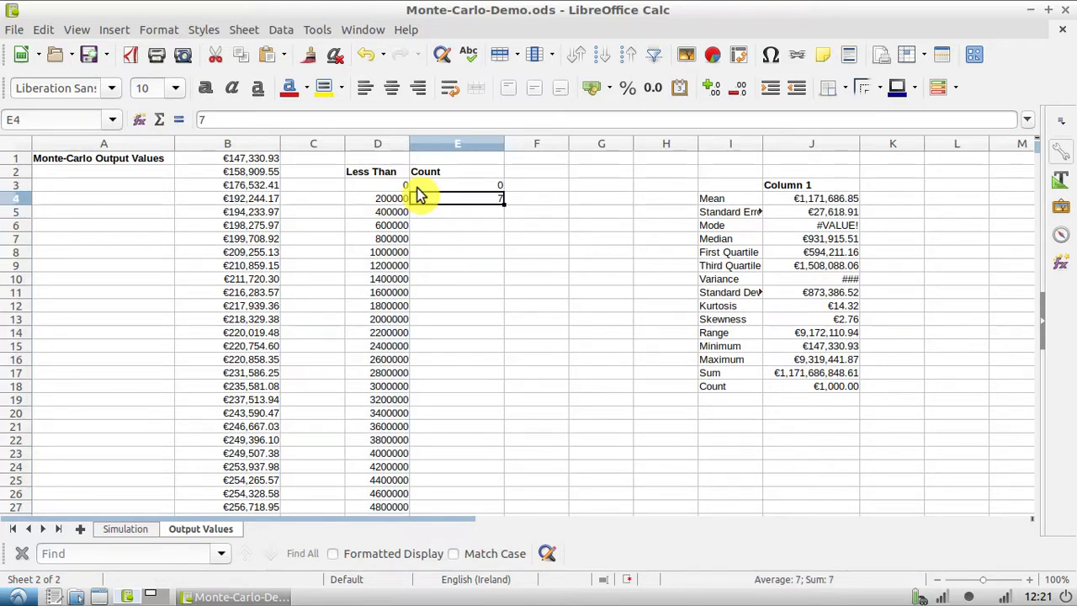
- Begin a FREQUENCY array function over the count cells E3:E50
{"action": "key", "text": "Down"}
{"action": "key", "text": "Down"}
{"action": "key", "text": "Up"}
{"action": "key", "text": "Up"}
{"action": "key", "text": "Up"}
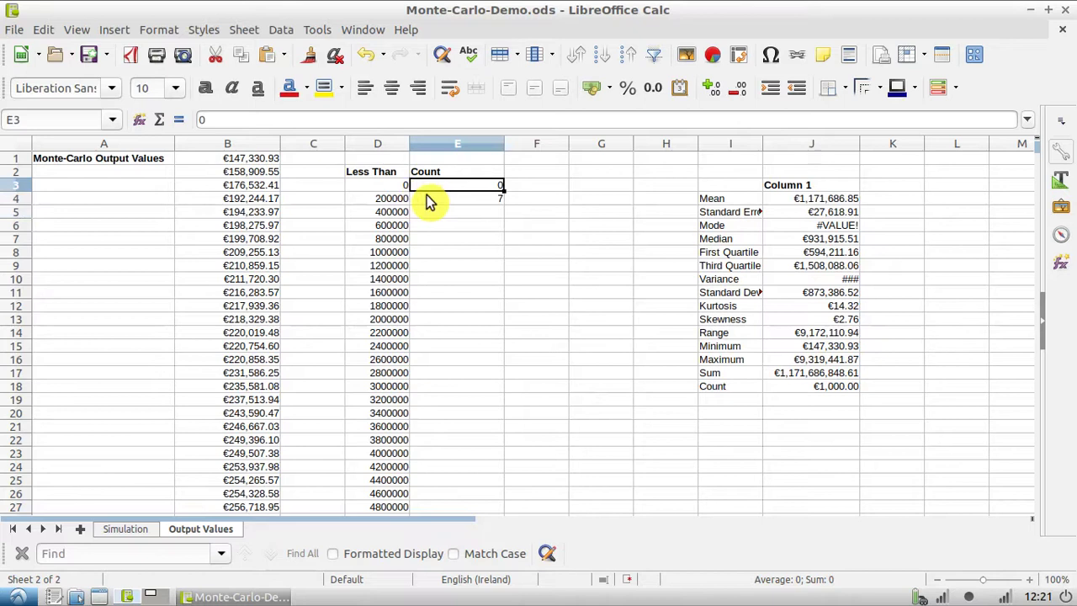
{"action": "left_click_drag", "start_coordinate": [427, 187], "coordinate": [426, 430]}
{"action": "scroll", "coordinate": [424, 282], "scroll_direction": "down", "scroll_amount": 10}
{"action": "scroll", "coordinate": [517, 443], "scroll_direction": "up", "scroll_amount": 10}
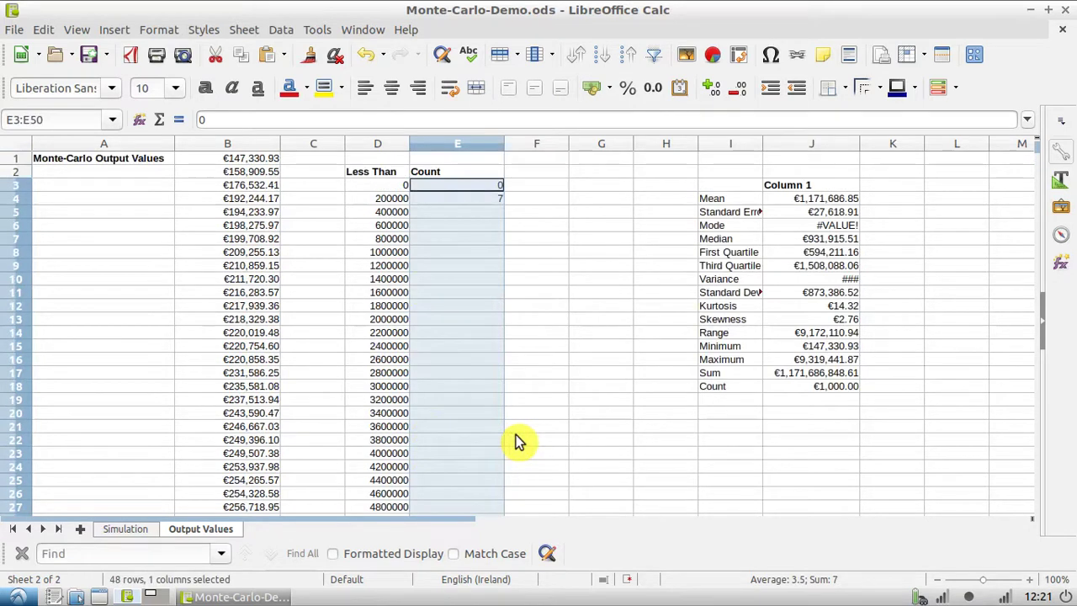
{"action": "left_click", "coordinate": [110, 30]}
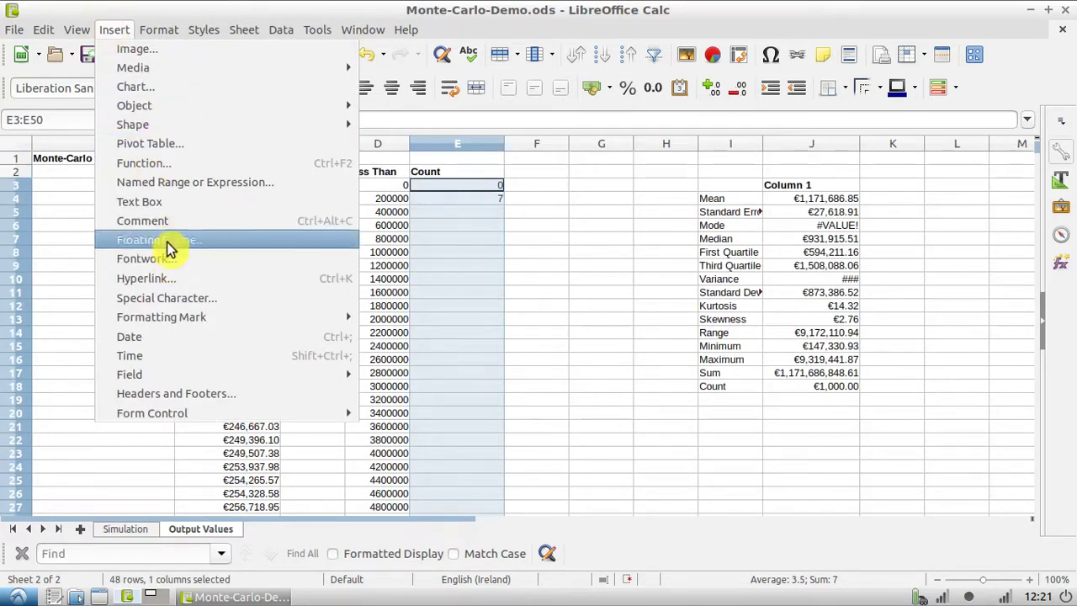
{"action": "left_click", "coordinate": [160, 161]}
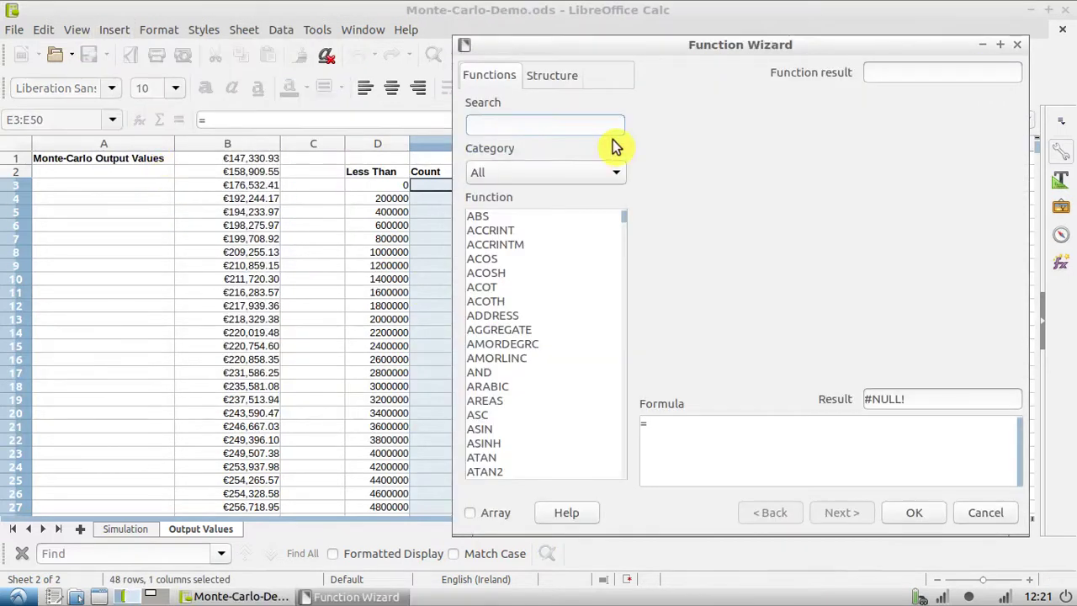
{"action": "type", "text": "fre"}
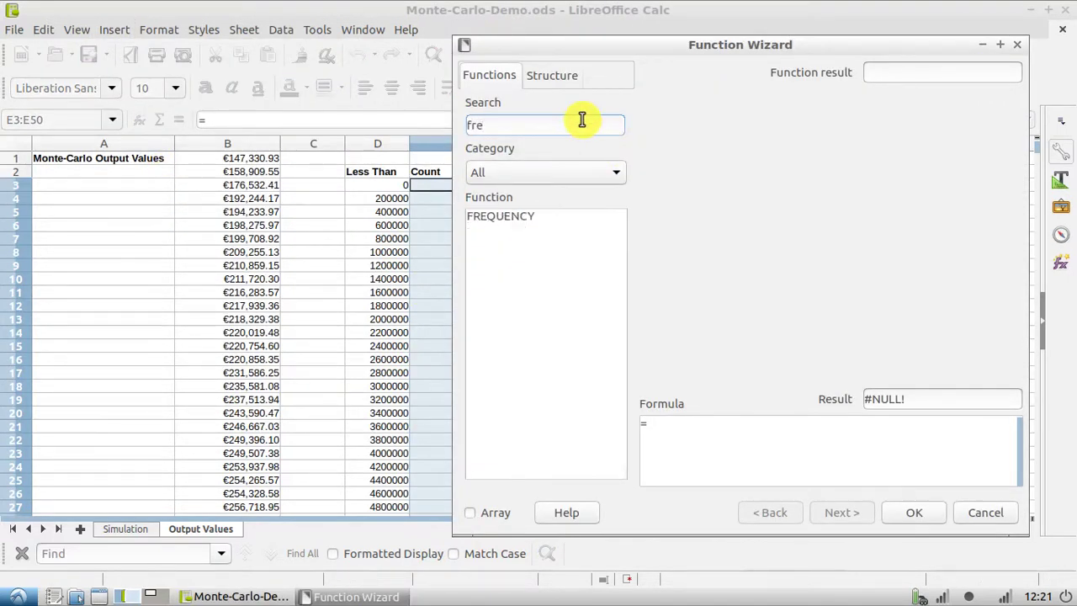
{"action": "left_click", "coordinate": [522, 217]}
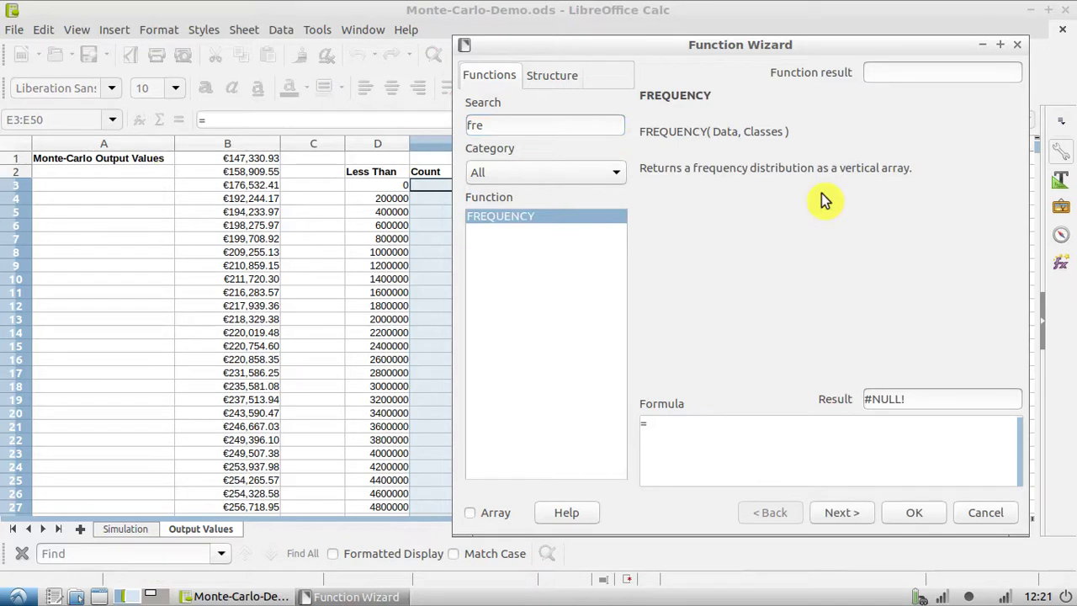
{"action": "left_click", "coordinate": [858, 517]}
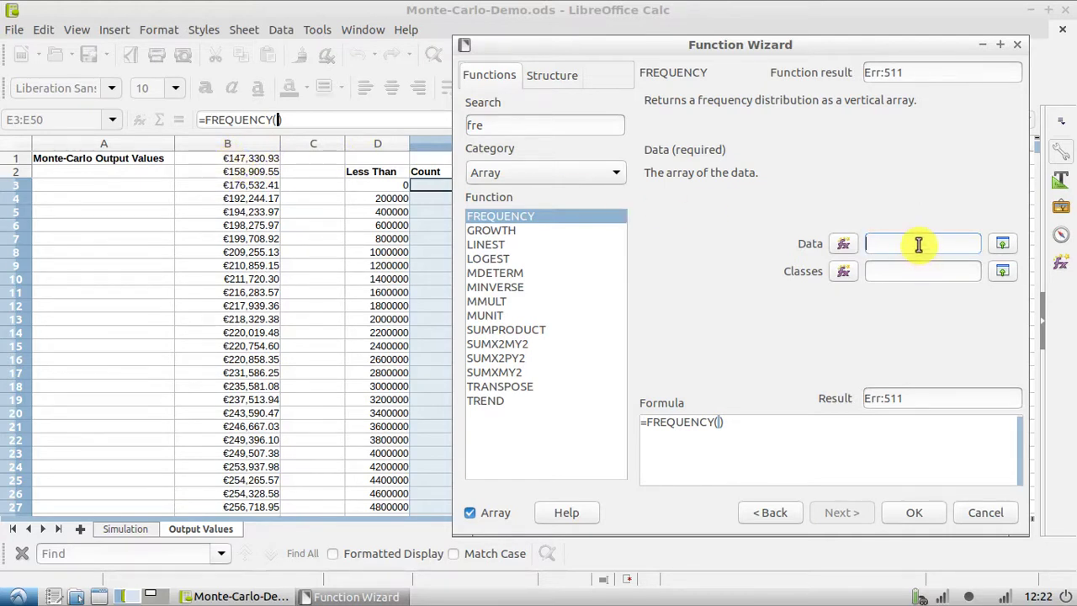
- Set the FREQUENCY data range to B1:B1000 and enter the array formula
{"action": "type", "text": "b1"}
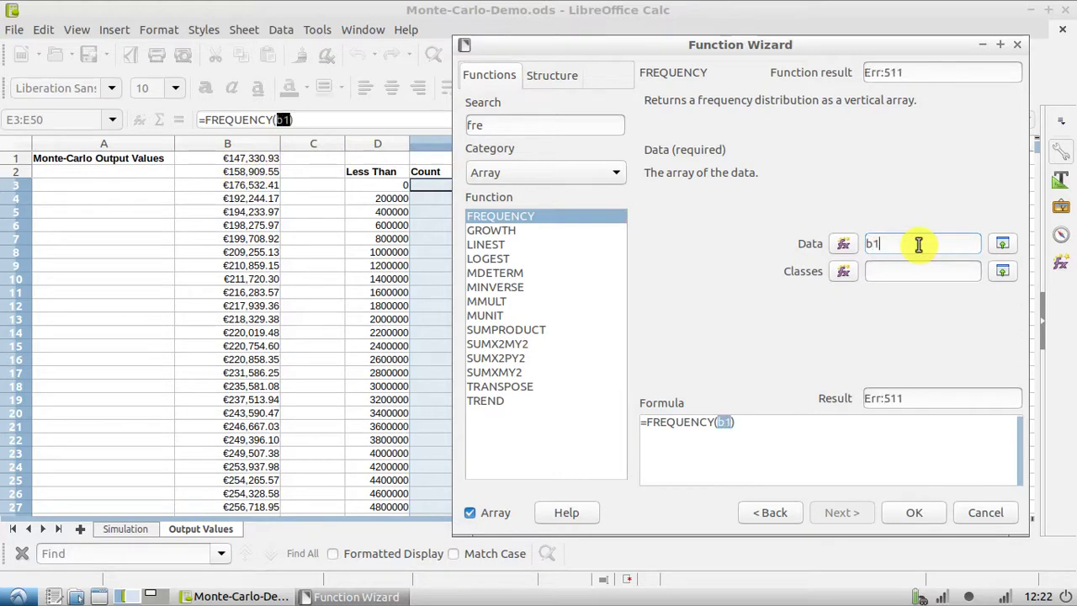
{"action": "type", "text": ":b1000"}
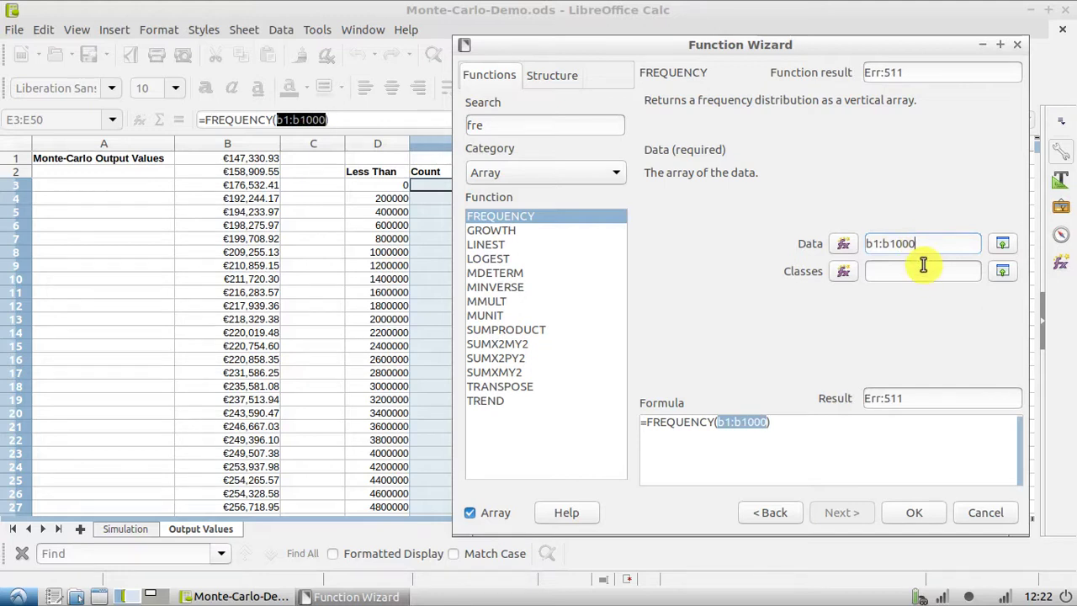
{"action": "key", "text": "Return"}
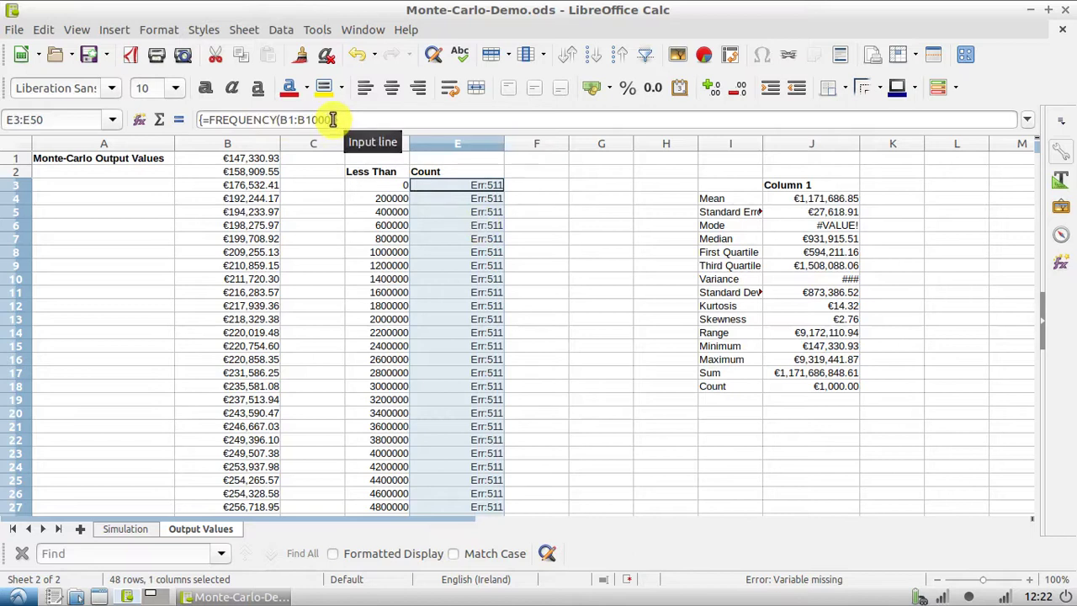
- Edit the FREQUENCY formula to use the Less Than thresholds D3:D50 as its classes and apply it
{"action": "left_click", "coordinate": [140, 120]}
{"action": "left_click", "coordinate": [905, 271]}
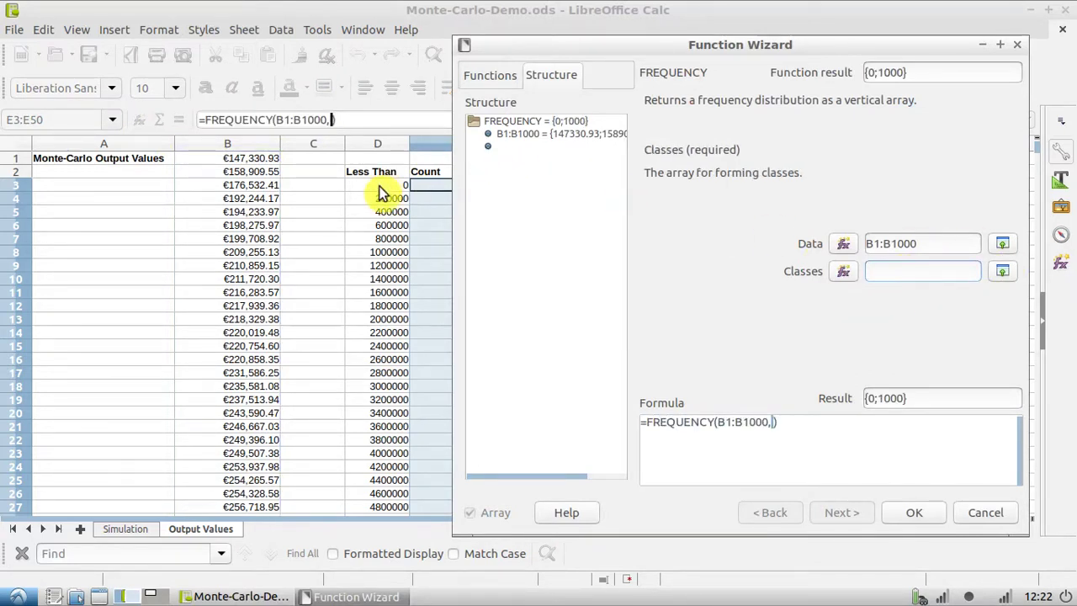
{"action": "scroll", "coordinate": [379, 192], "scroll_direction": "down", "scroll_amount": 11}
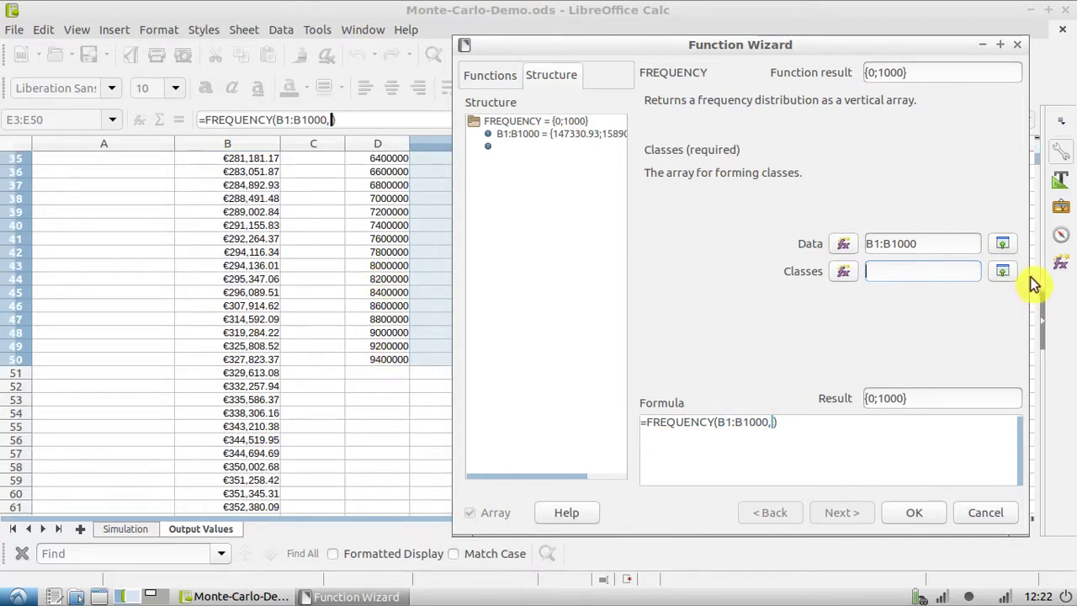
{"action": "left_click", "coordinate": [1002, 271]}
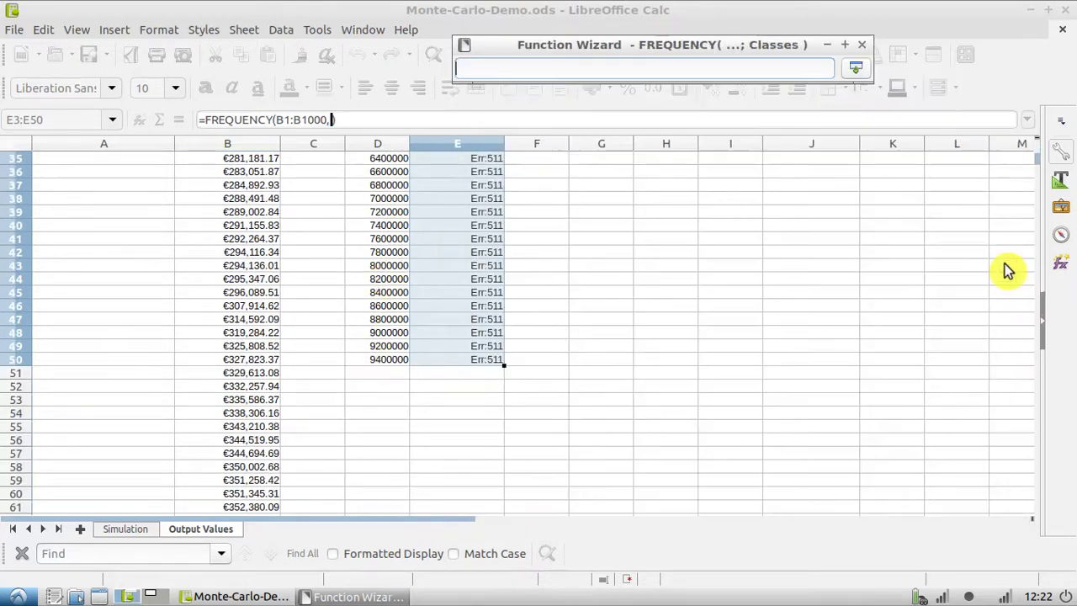
{"action": "left_click", "coordinate": [386, 364]}
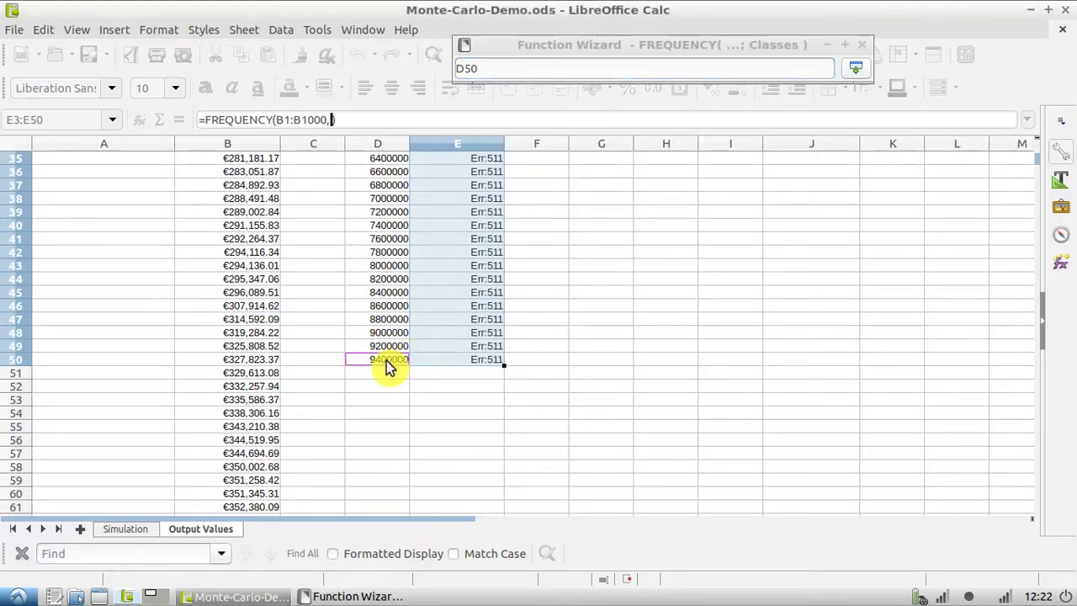
{"action": "scroll", "coordinate": [386, 364], "scroll_direction": "up", "scroll_amount": 11}
{"action": "left_click_drag", "start_coordinate": [387, 363], "coordinate": [384, 188]}
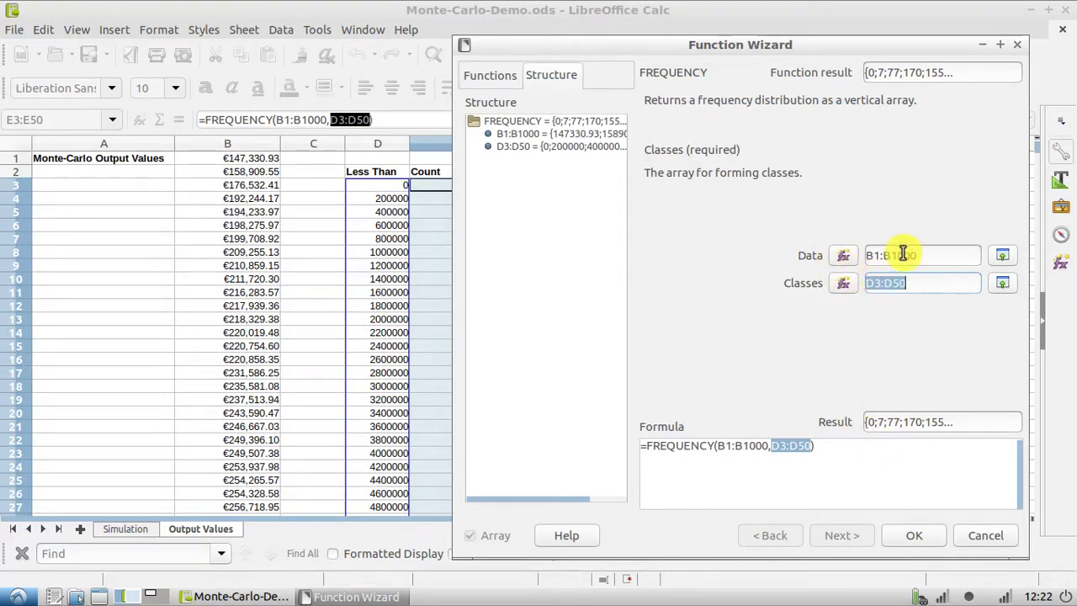
{"action": "left_click", "coordinate": [921, 540]}
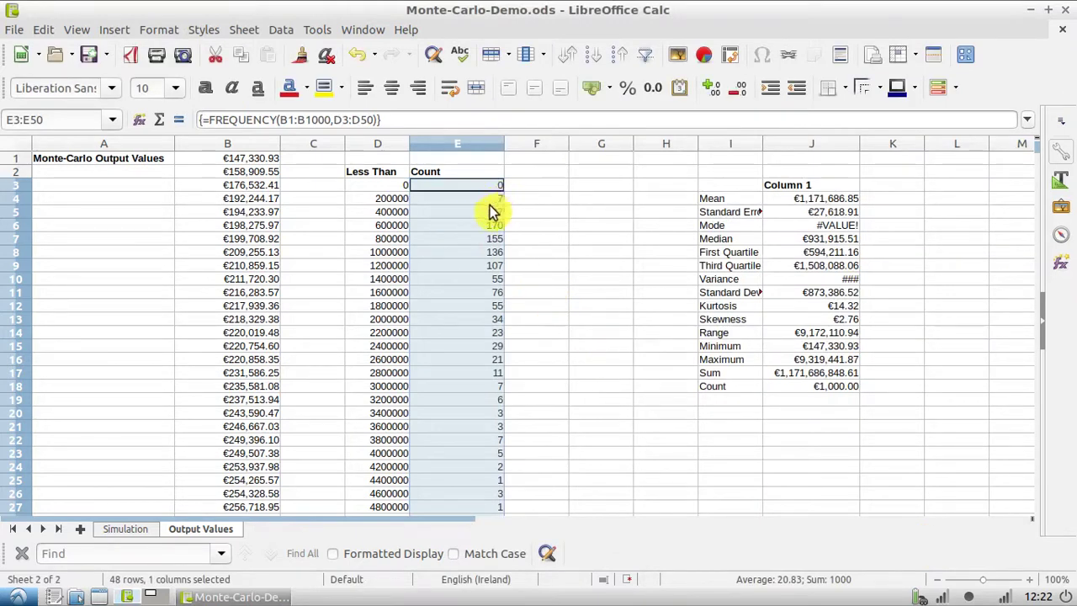
- Examine the calculated frequency counts in column E from E3 down to E50
{"action": "scroll", "coordinate": [471, 368], "scroll_direction": "down", "scroll_amount": 3}
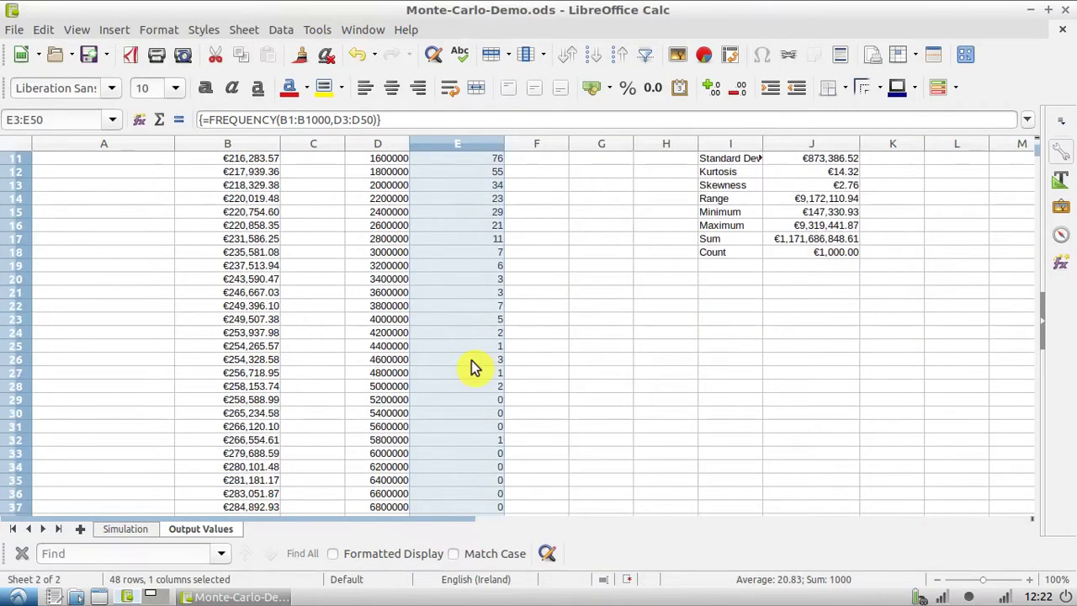
{"action": "scroll", "coordinate": [471, 367], "scroll_direction": "down", "scroll_amount": 4}
{"action": "left_click", "coordinate": [488, 427]}
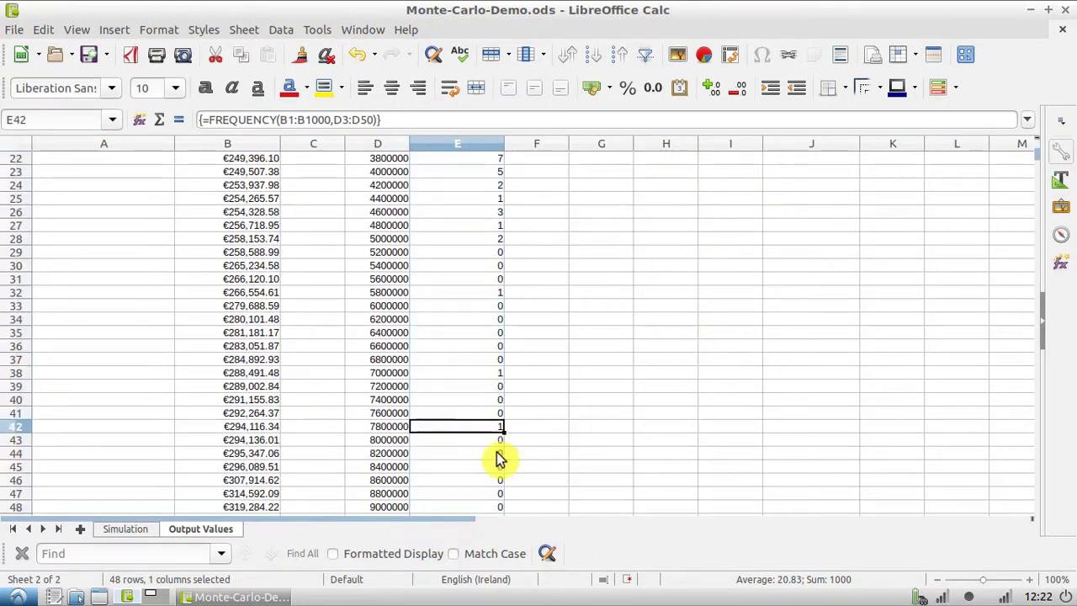
{"action": "scroll", "coordinate": [503, 457], "scroll_direction": "down", "scroll_amount": 3}
{"action": "left_click", "coordinate": [484, 425]}
{"action": "scroll", "coordinate": [484, 425], "scroll_direction": "up", "scroll_amount": 10}
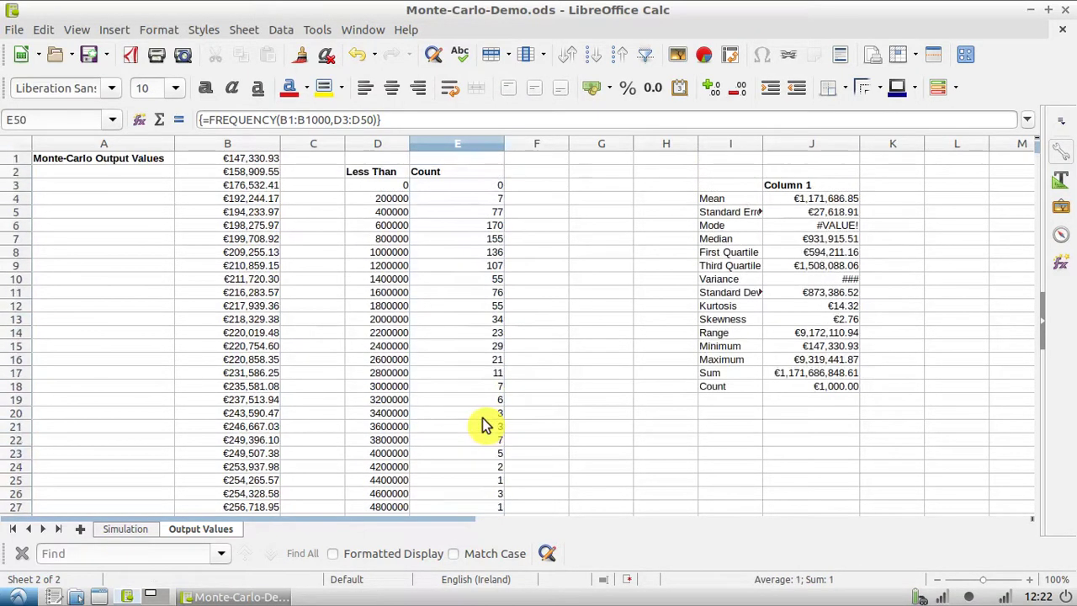
{"action": "left_click", "coordinate": [494, 187]}
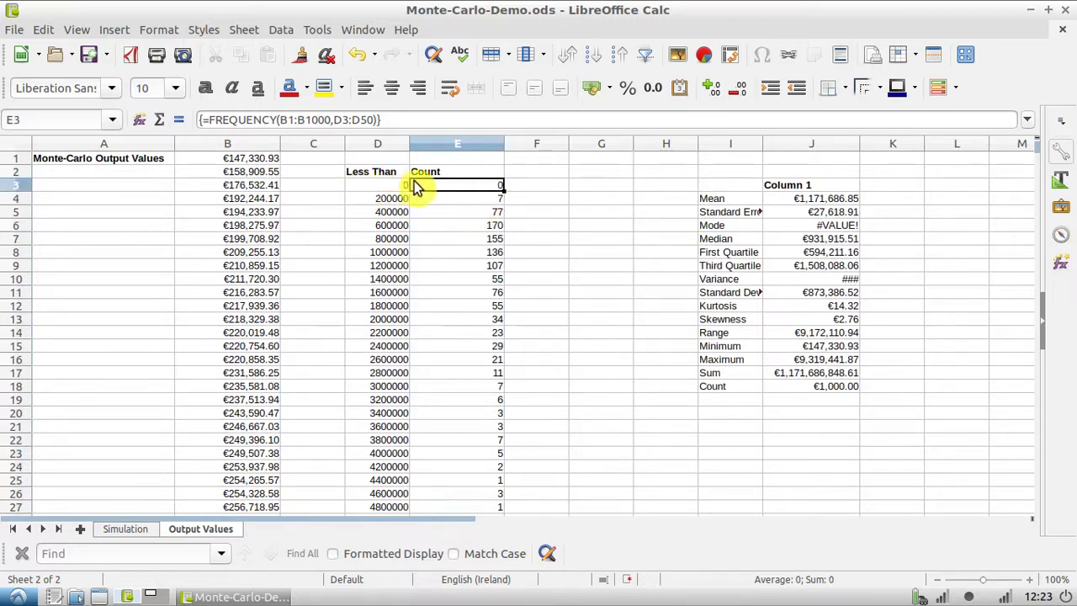
- Format the Less Than thresholds in D3:D50 as currency and widen column D to fit them
{"action": "left_click_drag", "start_coordinate": [379, 186], "coordinate": [380, 283]}
{"action": "scroll", "coordinate": [377, 286], "scroll_direction": "down", "scroll_amount": 8}
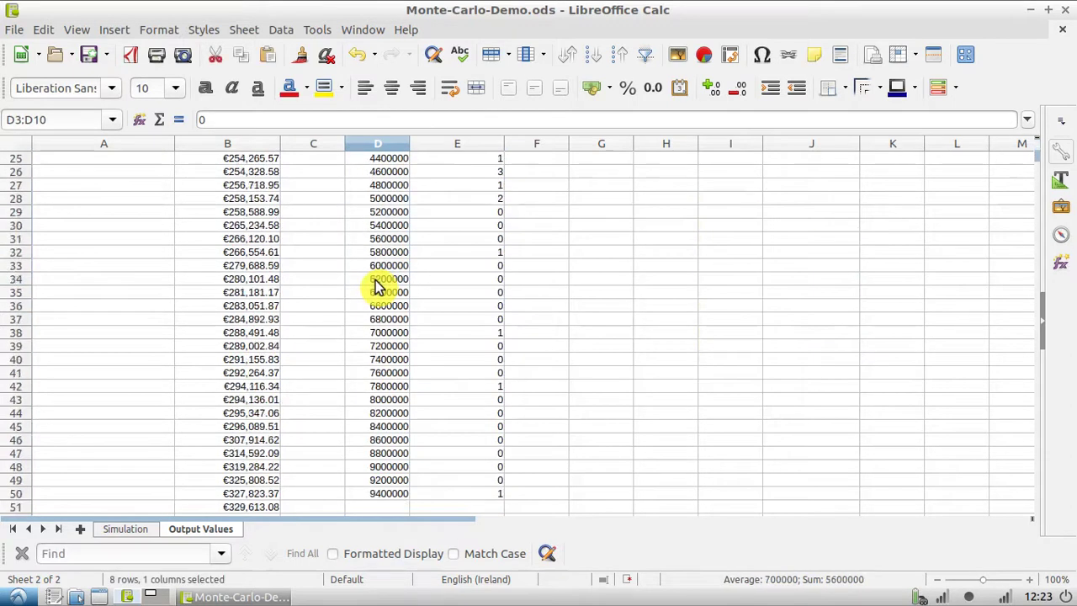
{"action": "scroll", "coordinate": [377, 286], "scroll_direction": "down", "scroll_amount": 5}
{"action": "left_click", "coordinate": [385, 306], "text": "shift"}
{"action": "left_click", "coordinate": [162, 29]}
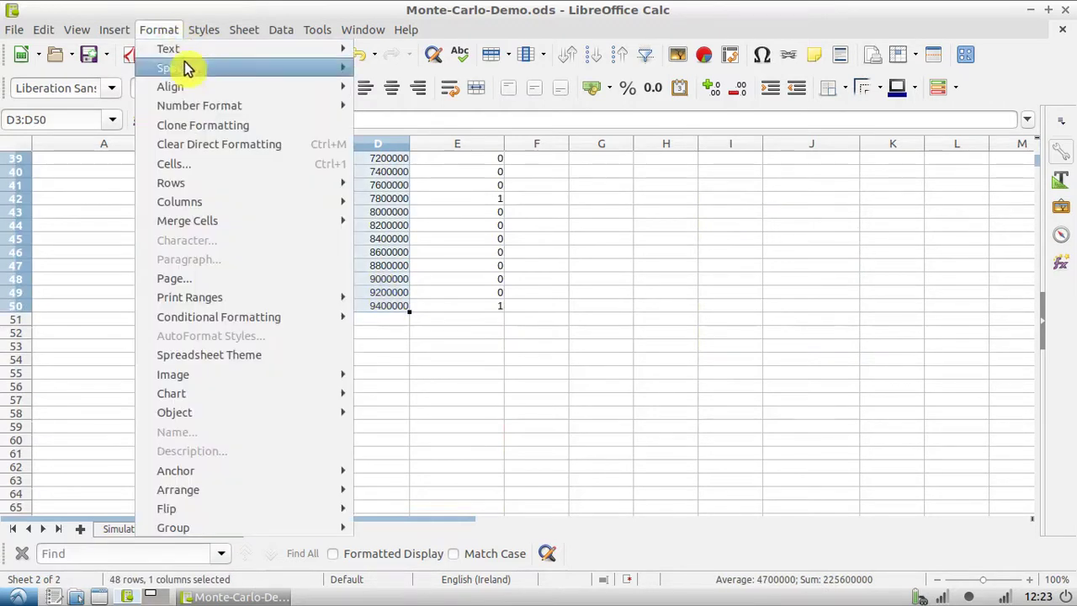
{"action": "mouse_move", "coordinate": [278, 107]}
{"action": "left_click", "coordinate": [417, 164]}
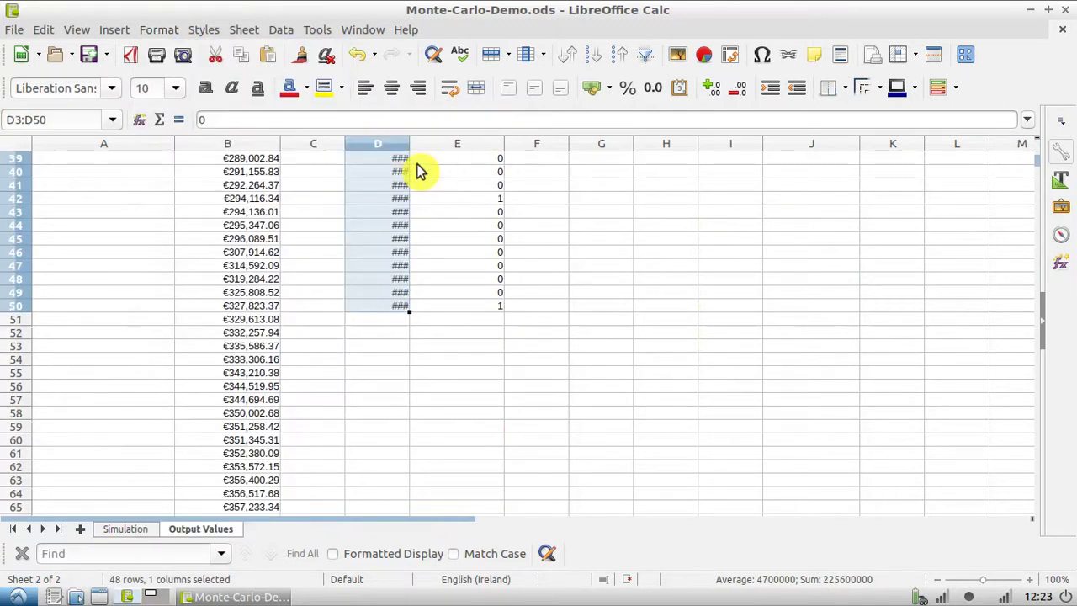
{"action": "left_click_drag", "start_coordinate": [410, 144], "coordinate": [423, 144]}
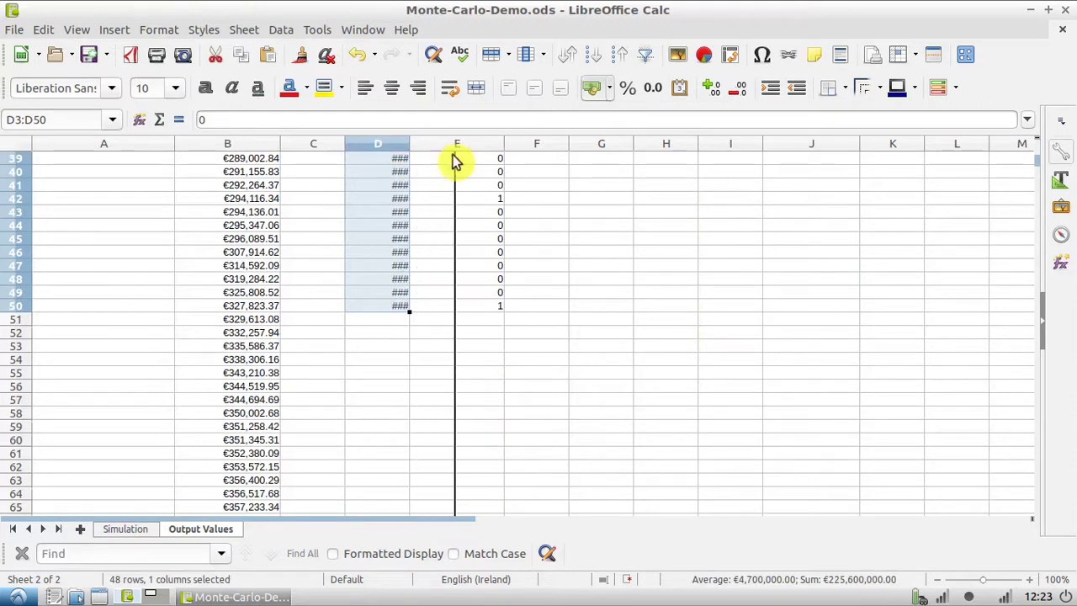
{"action": "scroll", "coordinate": [523, 325], "scroll_direction": "up", "scroll_amount": 13}
{"action": "left_click", "coordinate": [585, 184]}
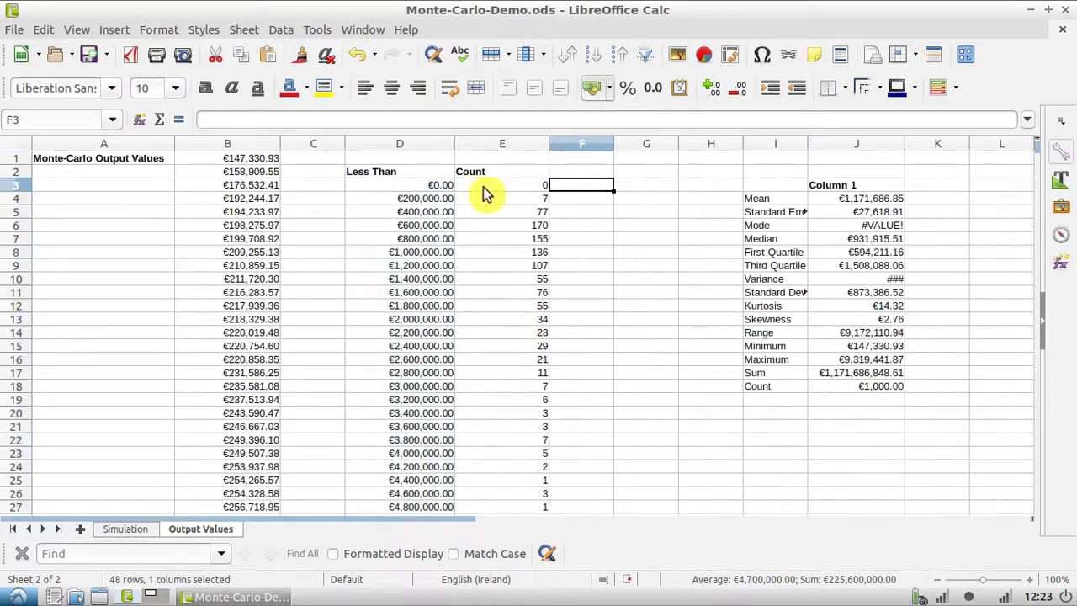
- Create a normal column chart from the Less Than and Count table in D2:E50, up to its data range settings
{"action": "left_click_drag", "start_coordinate": [419, 174], "coordinate": [519, 378]}
{"action": "scroll", "coordinate": [469, 211], "scroll_direction": "down", "scroll_amount": 11}
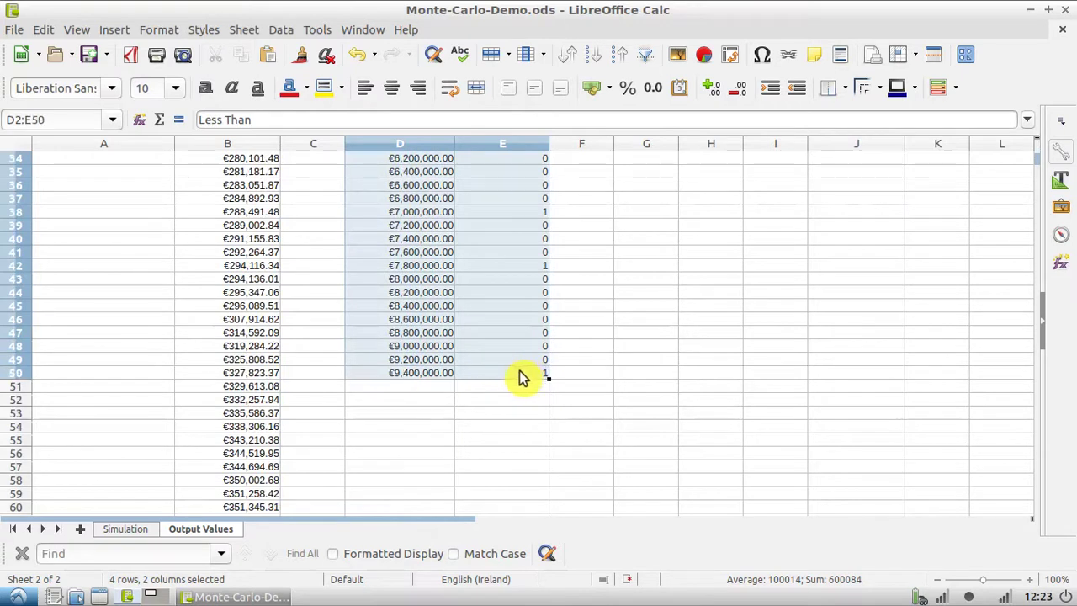
{"action": "left_click", "coordinate": [700, 65]}
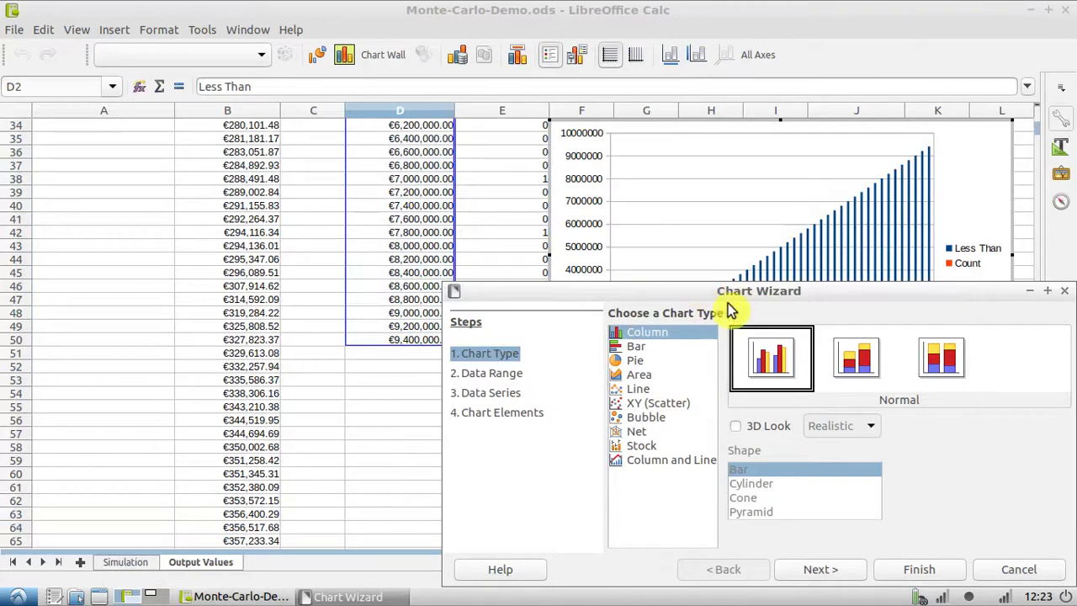
{"action": "left_click_drag", "start_coordinate": [753, 293], "coordinate": [415, 59]}
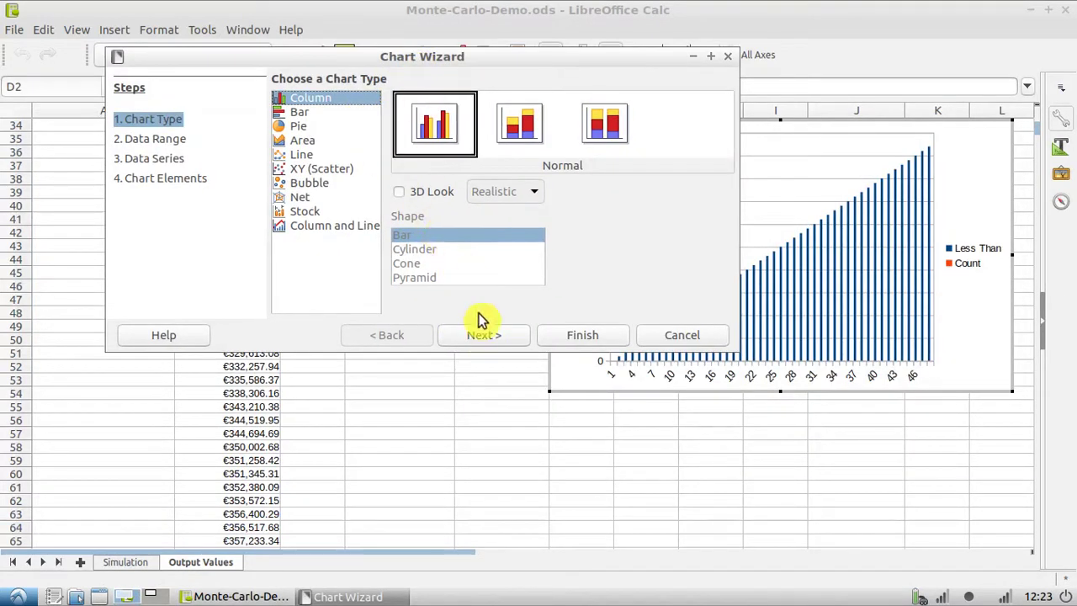
{"action": "left_click", "coordinate": [487, 335]}
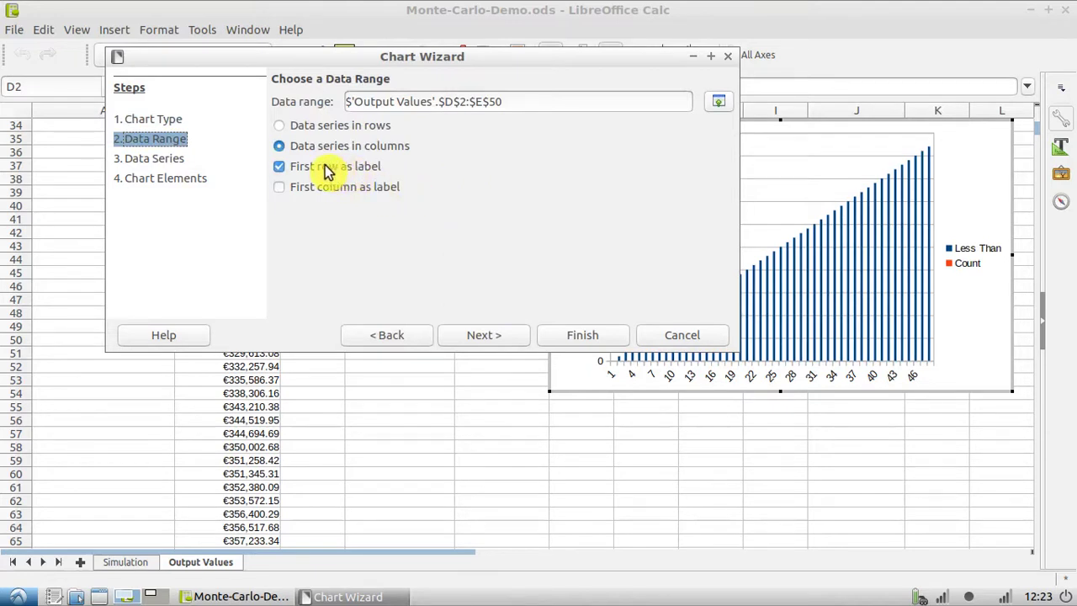
- Use the first column as the chart's labels and proceed to the titles, legend and grid settings
{"action": "left_click", "coordinate": [282, 189]}
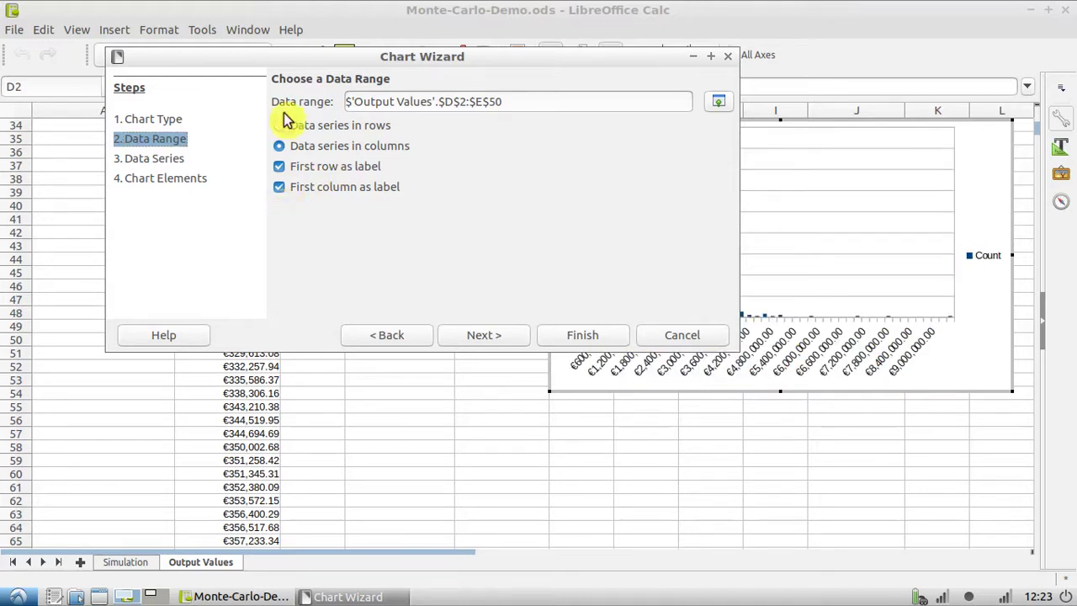
{"action": "left_click_drag", "start_coordinate": [400, 60], "coordinate": [362, 17]}
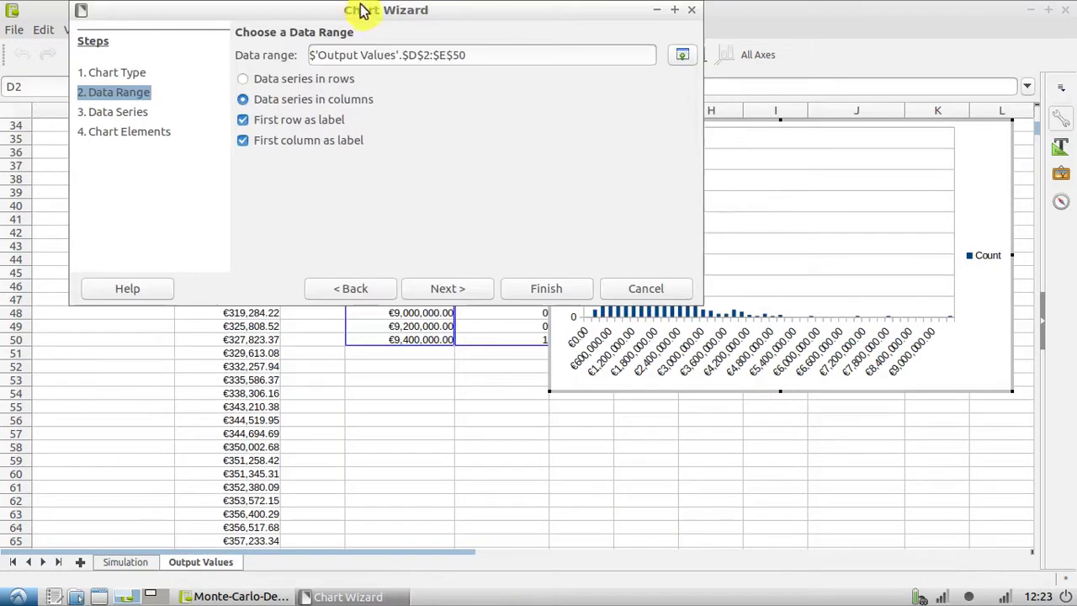
{"action": "left_click", "coordinate": [455, 295]}
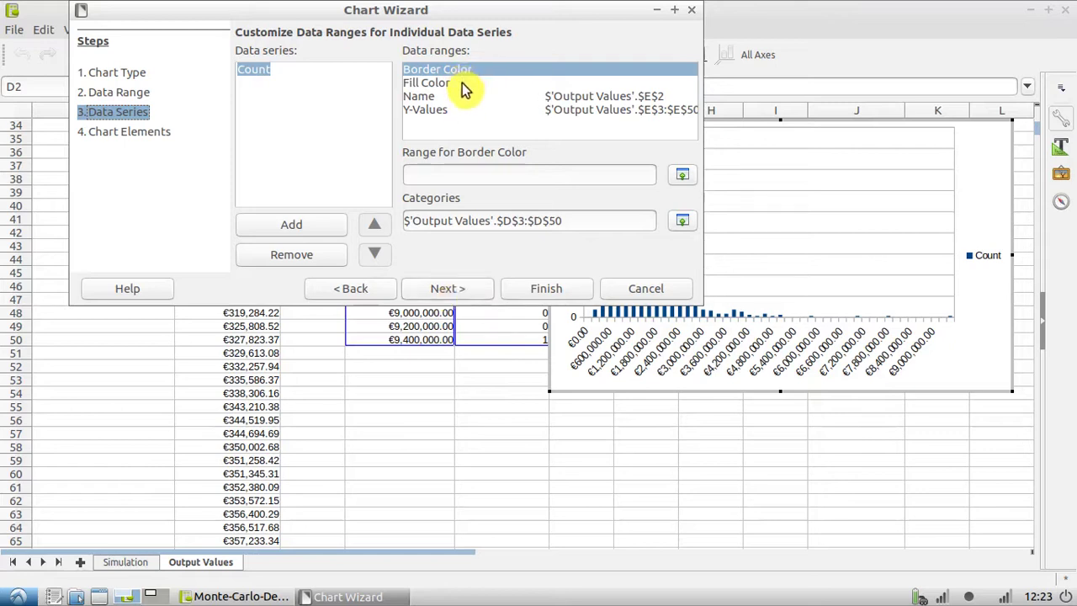
{"action": "left_click", "coordinate": [471, 291]}
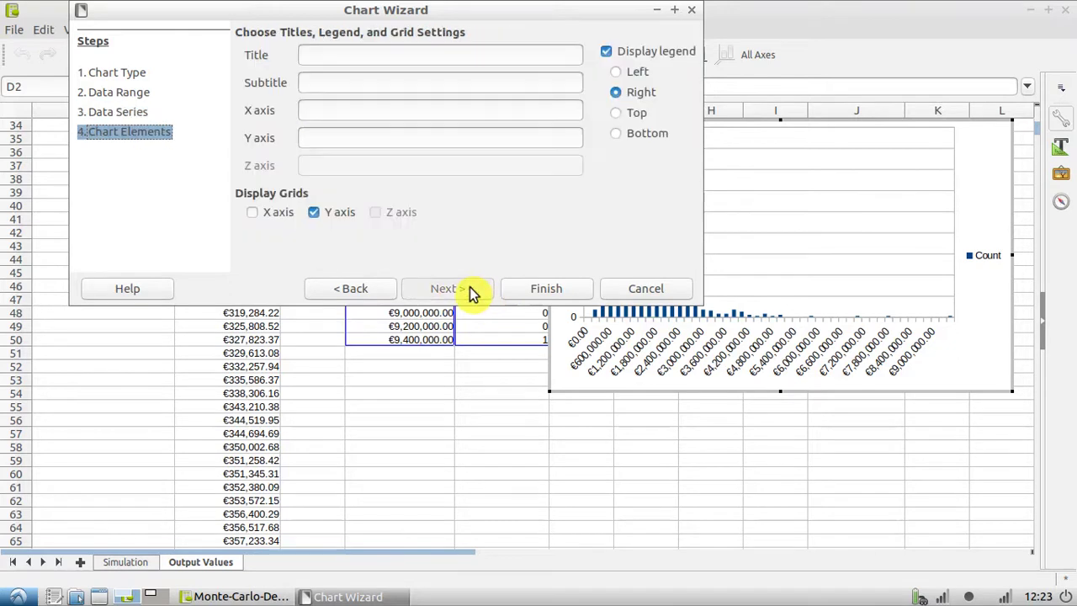
- Title the chart "Retierment Fund Value Monte Carlo Study" with the subtitle "Based on S&P 500 over 20 Years"
{"action": "left_click", "coordinate": [373, 56]}
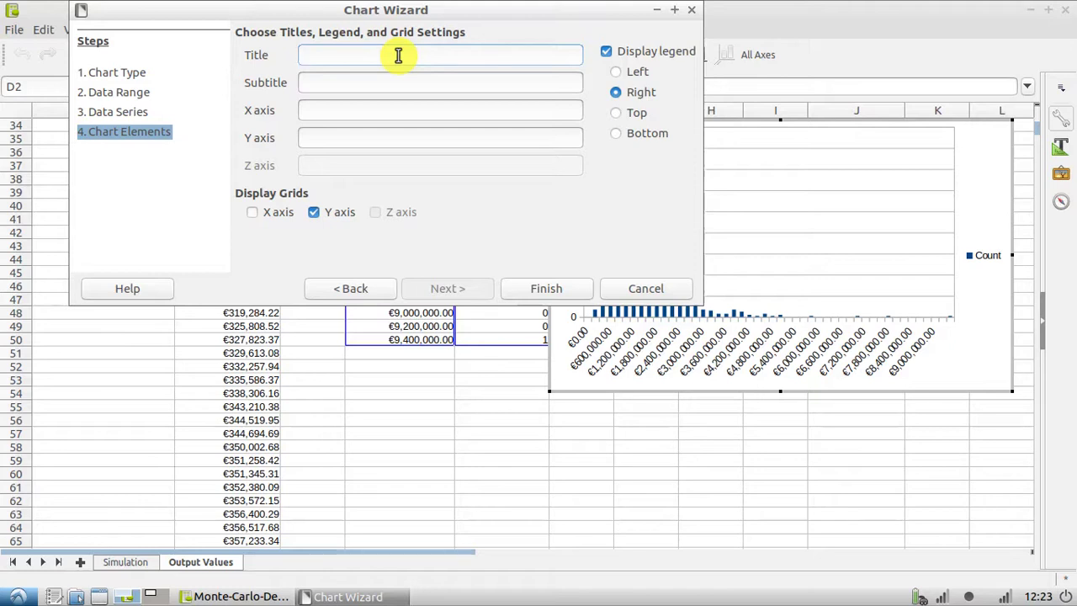
{"action": "type", "text": "Retierment Fund Value Monte Carlo "}
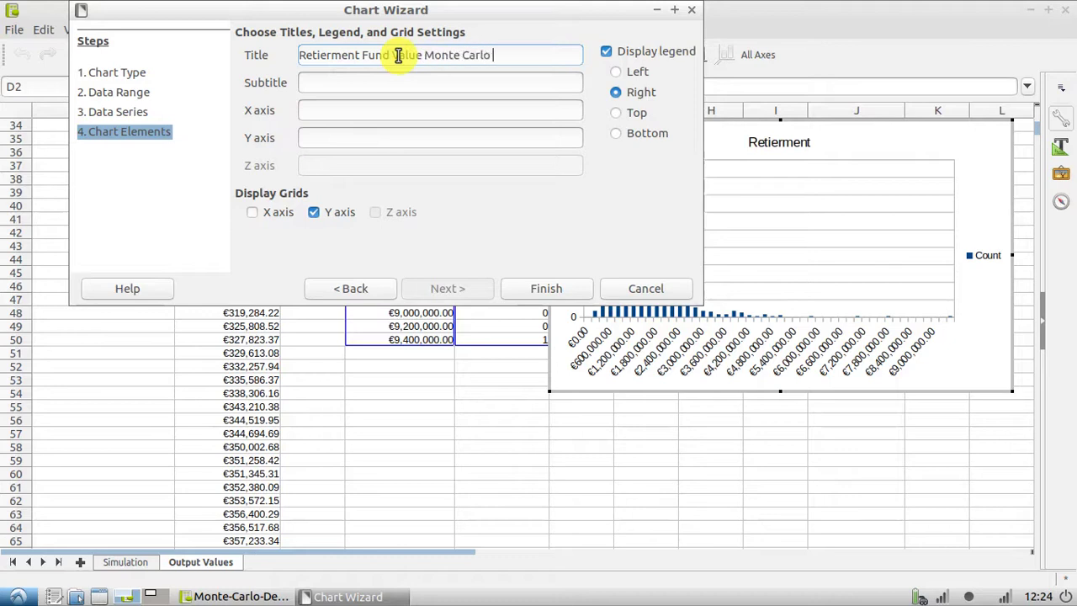
{"action": "type", "text": "Study"}
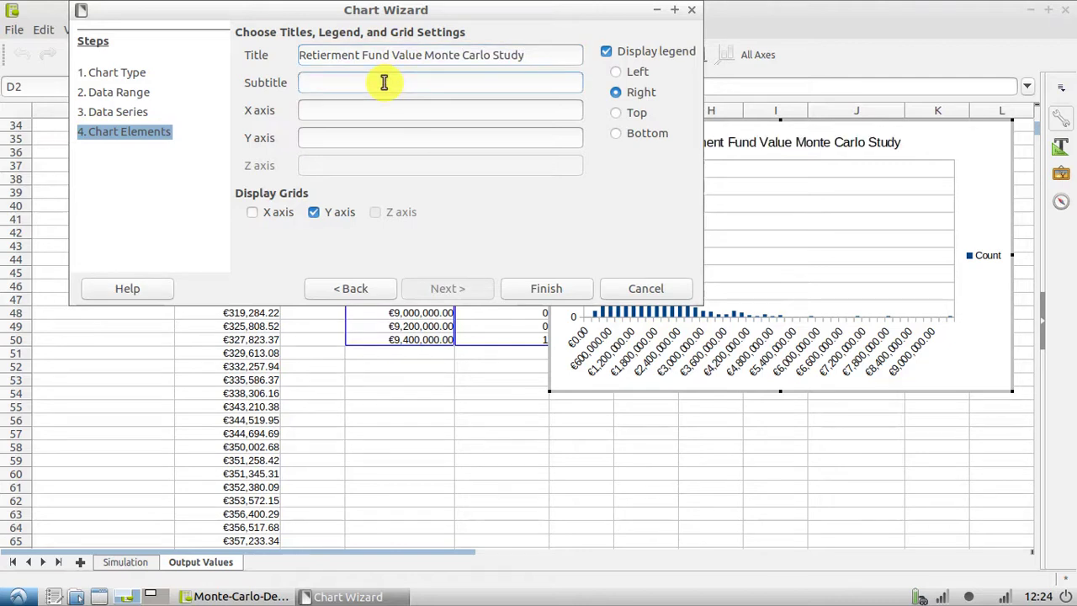
{"action": "type", "text": "Based on S&P 500,"}
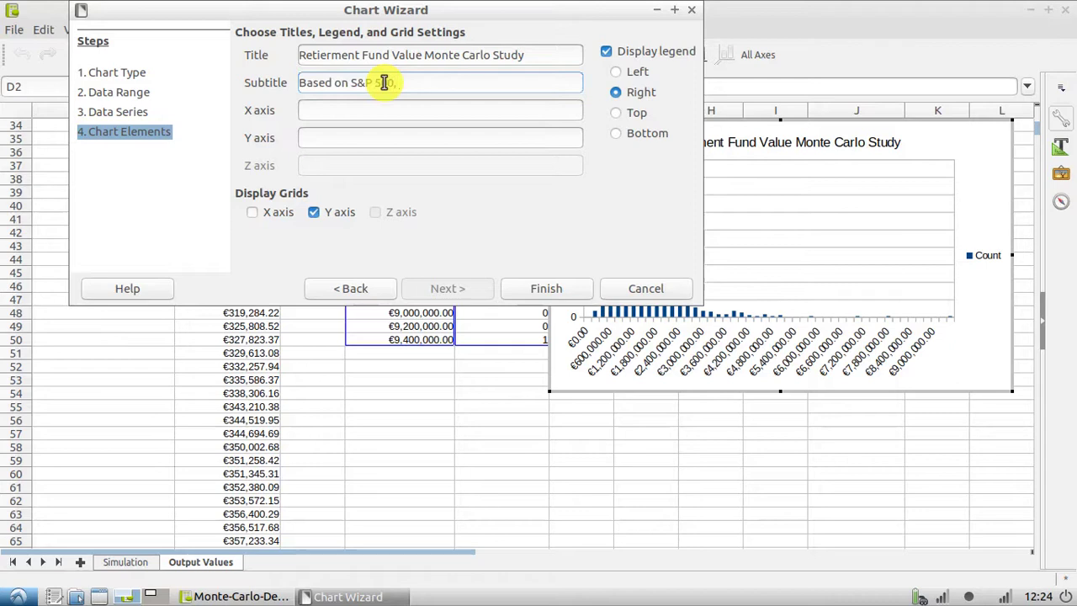
{"action": "key", "text": "BackSpace"}
{"action": "type", "text": "over 20 year"}
{"action": "key", "text": "BackSpace"}
{"action": "key", "text": "BackSpace"}
{"action": "key", "text": "BackSpace"}
{"action": "key", "text": "BackSpace"}
{"action": "type", "text": "Years"}
- Label the X axis "Fund Value" and the Y axis "Frequency", and finish creating the chart
{"action": "left_click", "coordinate": [372, 111]}
{"action": "type", "text": "Fund Value"}
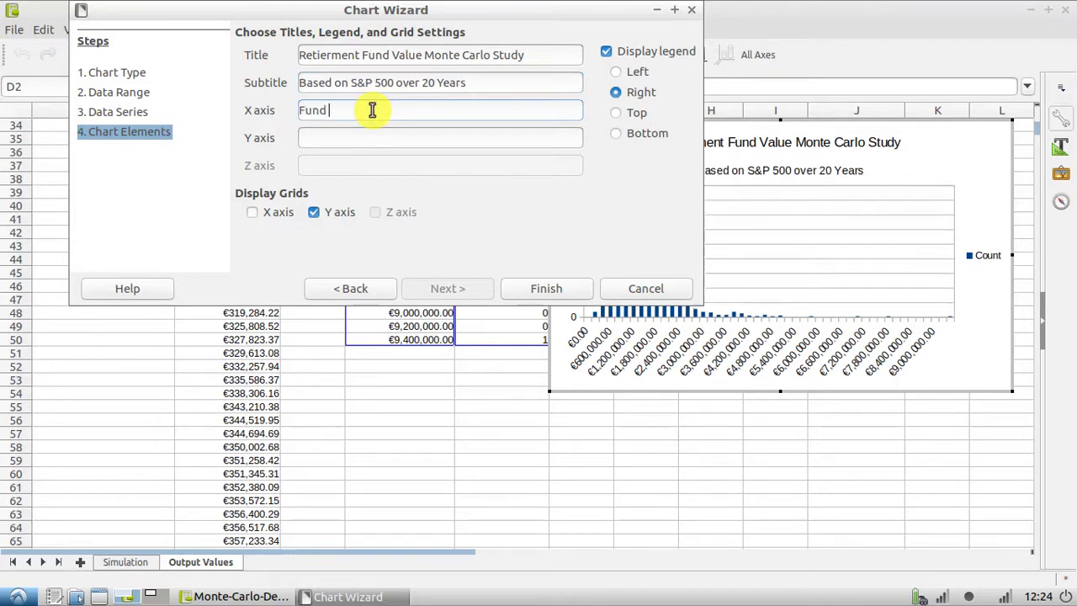
{"action": "left_click", "coordinate": [364, 136]}
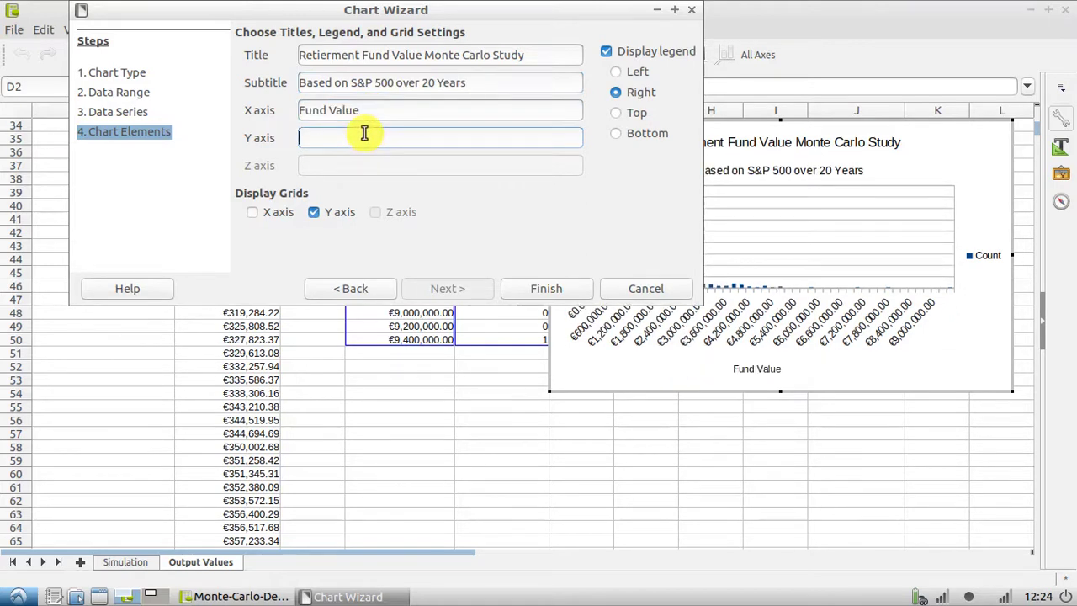
{"action": "type", "text": "Frequency"}
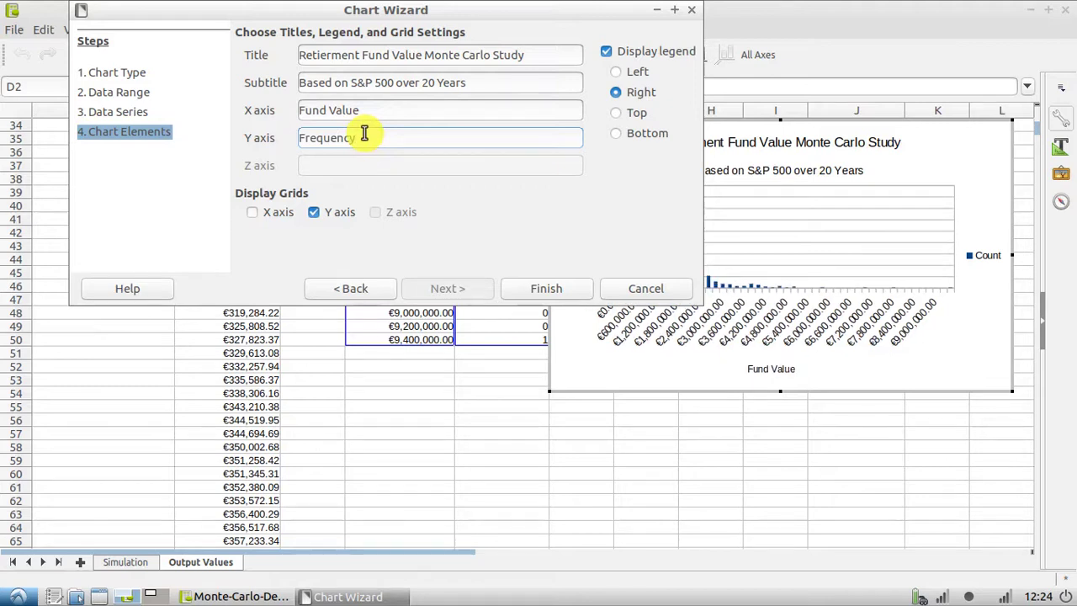
{"action": "left_click", "coordinate": [529, 288]}
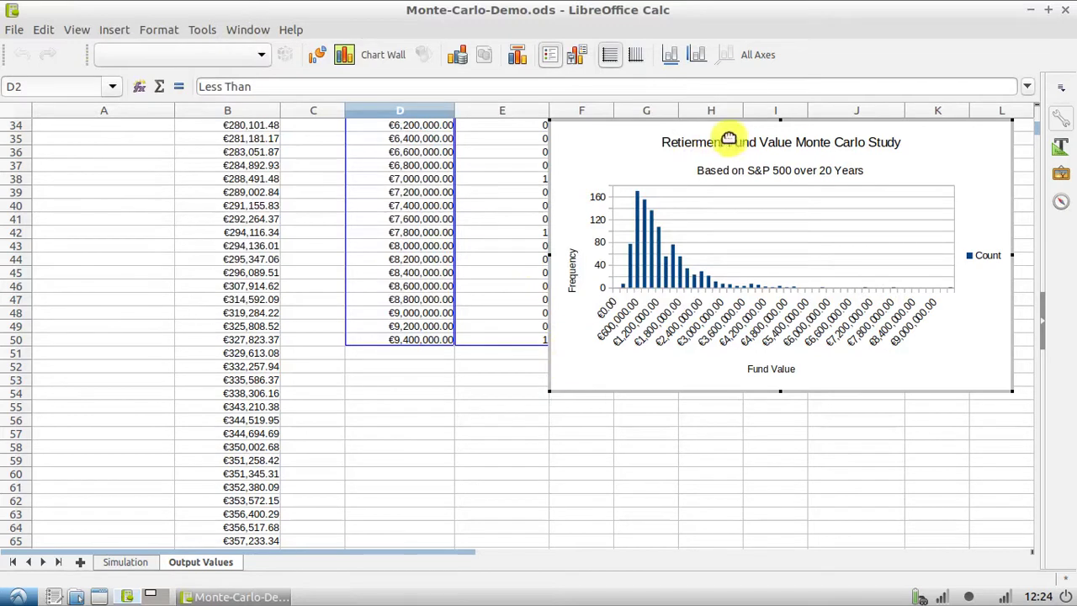
- Leave chart editing, move the chart clear of column E, and enlarge it to about 19.69 by 11.15 cm
{"action": "left_click", "coordinate": [627, 144]}
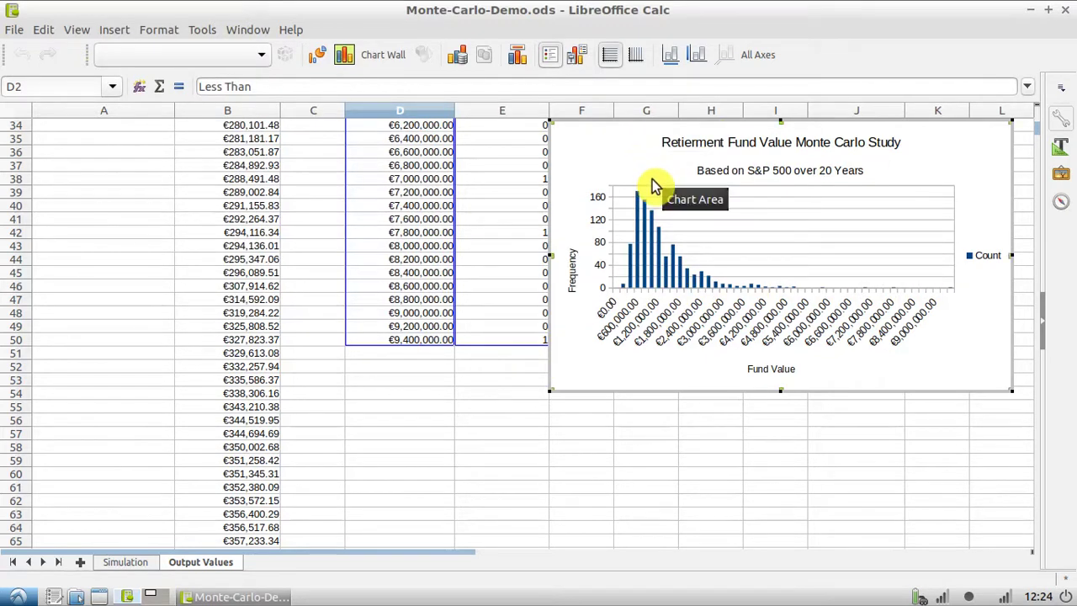
{"action": "left_click", "coordinate": [487, 474]}
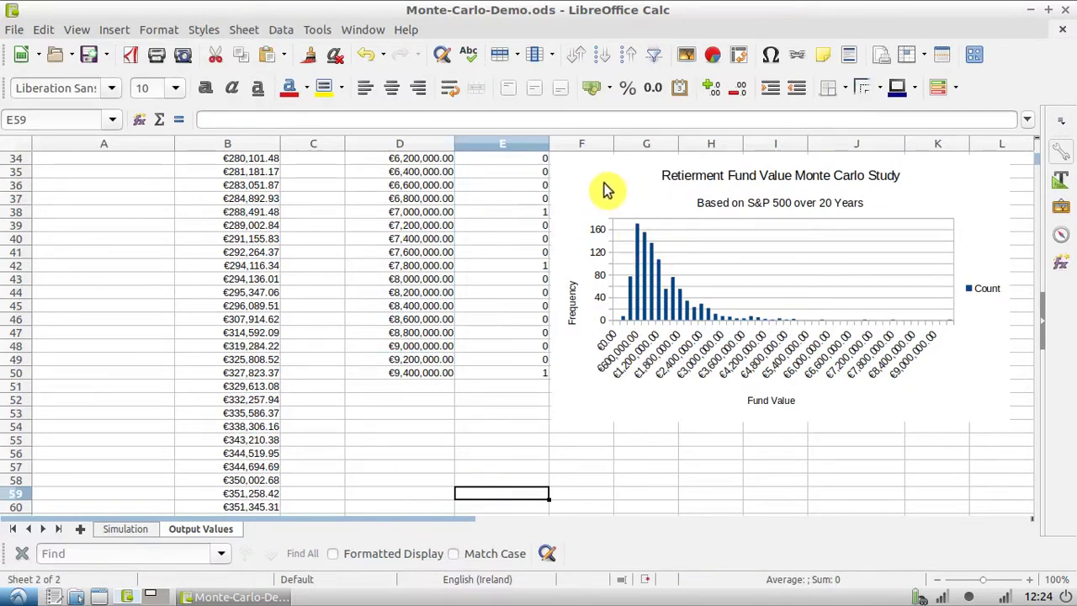
{"action": "left_click_drag", "start_coordinate": [621, 202], "coordinate": [665, 269]}
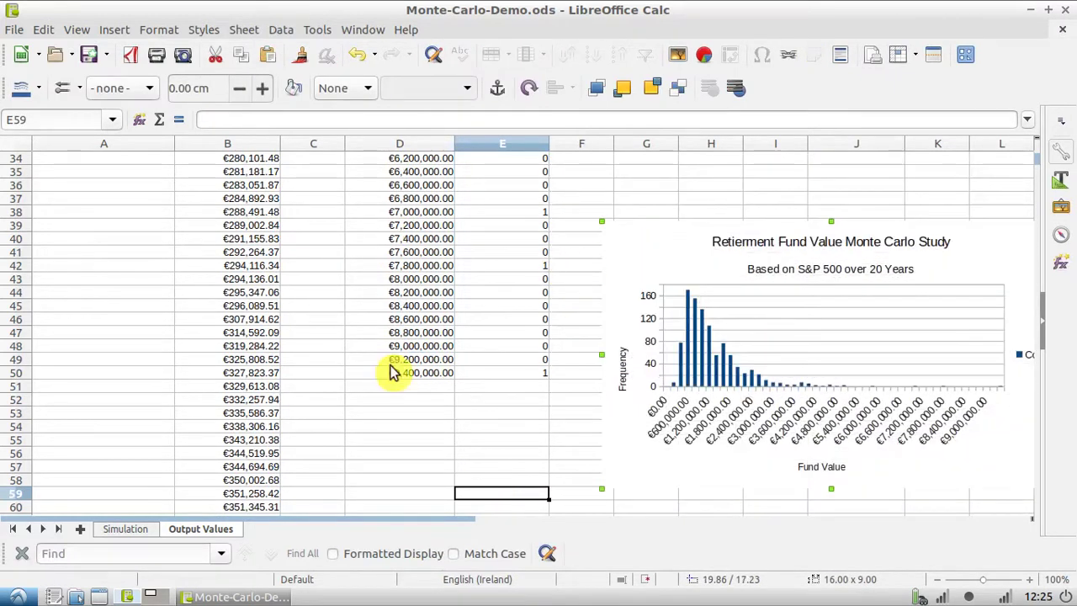
{"action": "left_click_drag", "start_coordinate": [404, 520], "coordinate": [500, 520]}
{"action": "left_click_drag", "start_coordinate": [812, 222], "coordinate": [914, 162]}
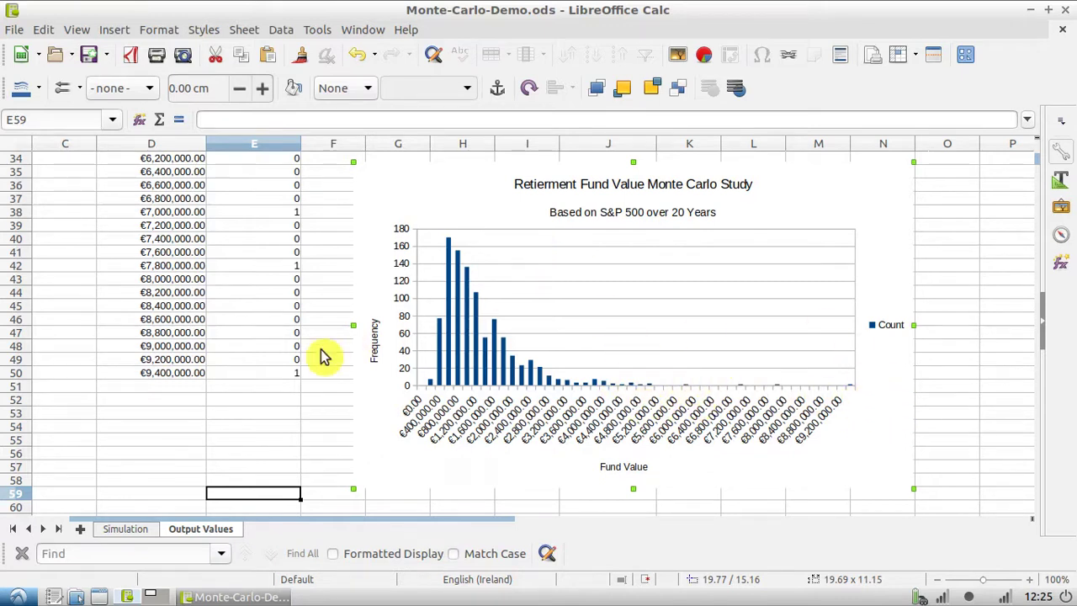
- Return to the start of the Output Values sheet and select the first output value in B1
{"action": "left_click_drag", "start_coordinate": [493, 519], "coordinate": [291, 416]}
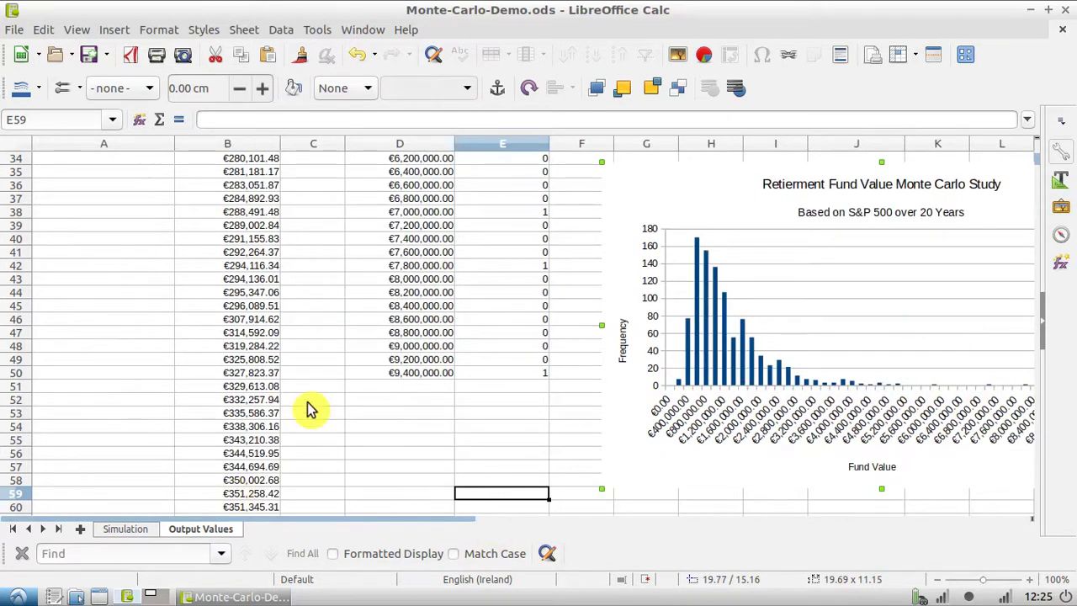
{"action": "scroll", "coordinate": [307, 408], "scroll_direction": "up", "scroll_amount": 11}
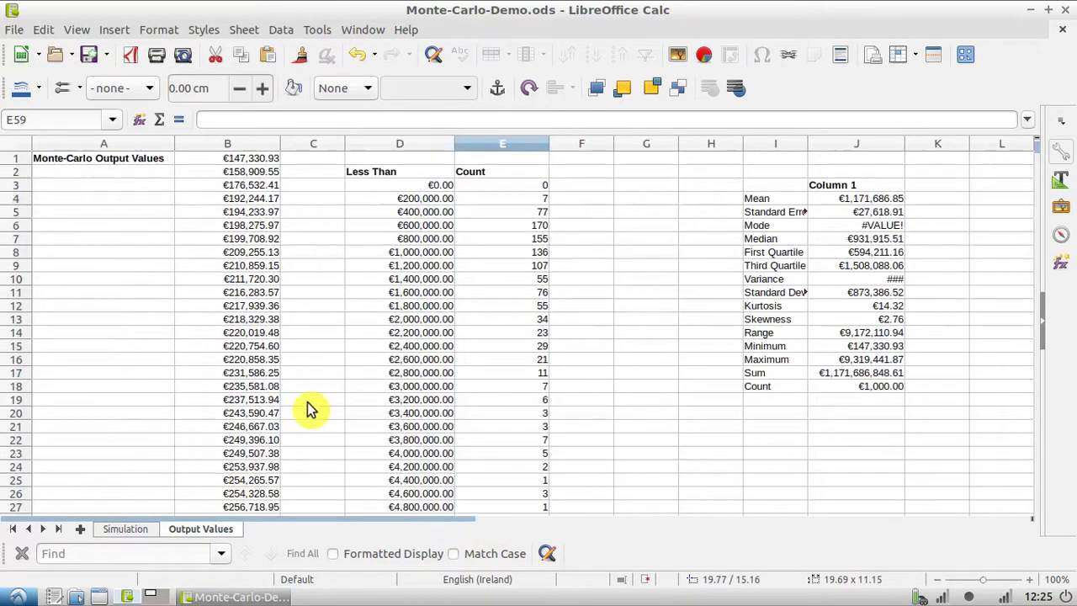
{"action": "left_click", "coordinate": [258, 159]}
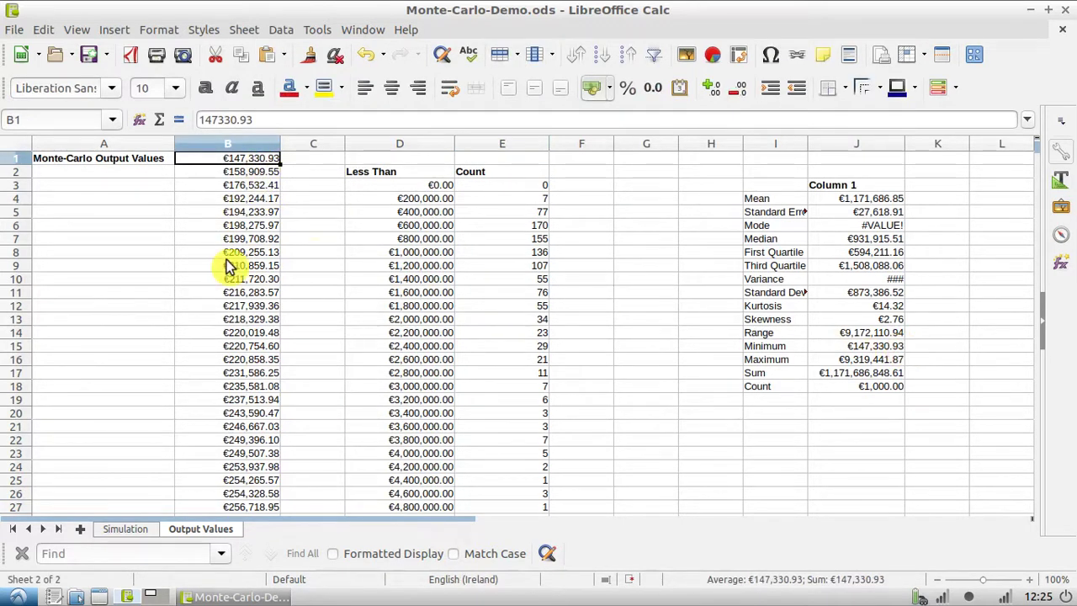